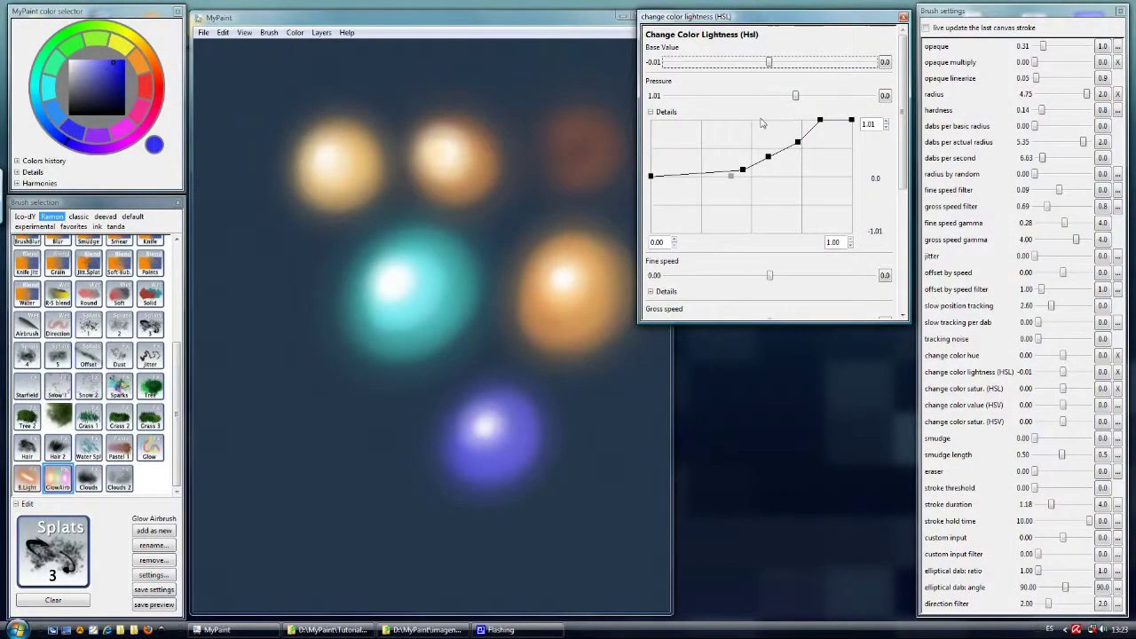
Raise the middle section of the color lightness Pressure curve and paint a test glow spot beside the turquoise ball
{"action": "left_click_drag", "start_coordinate": [754, 167], "coordinate": [751, 129]}
{"action": "left_click_drag", "start_coordinate": [769, 157], "coordinate": [777, 129]}
{"action": "left_click_drag", "start_coordinate": [734, 160], "coordinate": [702, 171]}
{"action": "mouse_move", "coordinate": [750, 132]}
{"action": "left_mouse_down"}
{"action": "mouse_move", "coordinate": [732, 155]}
{"action": "mouse_move", "coordinate": [766, 137]}
{"action": "left_mouse_up"}
{"action": "left_click_drag", "start_coordinate": [258, 283], "coordinate": [254, 282]}
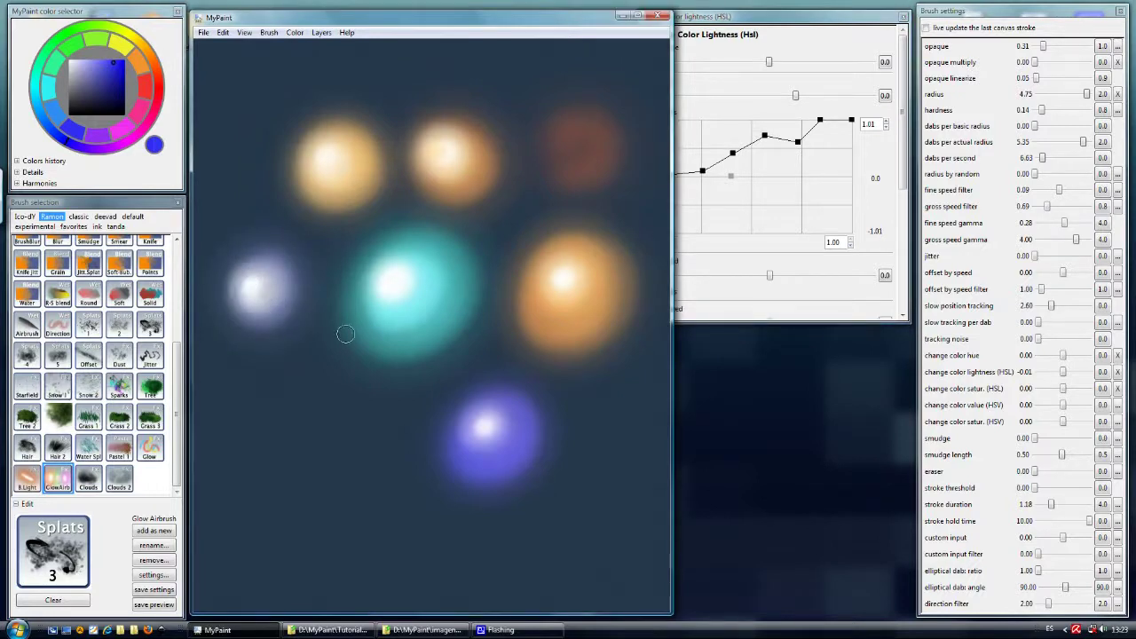
Pull two middle points of the lightness Pressure curve well below zero and paint test spots beneath the pale grey ball
{"action": "left_click_drag", "start_coordinate": [733, 153], "coordinate": [751, 225]}
{"action": "left_click_drag", "start_coordinate": [765, 135], "coordinate": [785, 195]}
{"action": "mouse_move", "coordinate": [259, 394]}
{"action": "left_mouse_down"}
{"action": "mouse_move", "coordinate": [286, 386]}
{"action": "mouse_move", "coordinate": [291, 400]}
{"action": "mouse_move", "coordinate": [264, 419]}
{"action": "mouse_move", "coordinate": [264, 404]}
{"action": "mouse_move", "coordinate": [307, 415]}
{"action": "left_mouse_up"}
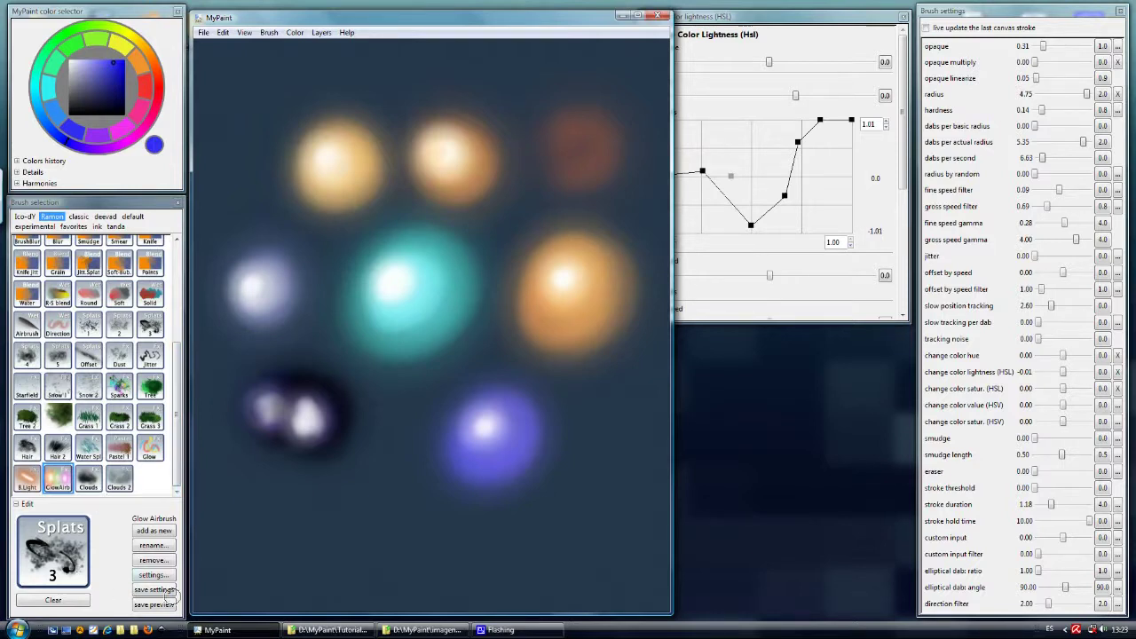
Reload the saved GlowAirb brush, paint two blue glow spots on either side of the lower ball, and clear the canvas
{"action": "left_click", "coordinate": [60, 480]}
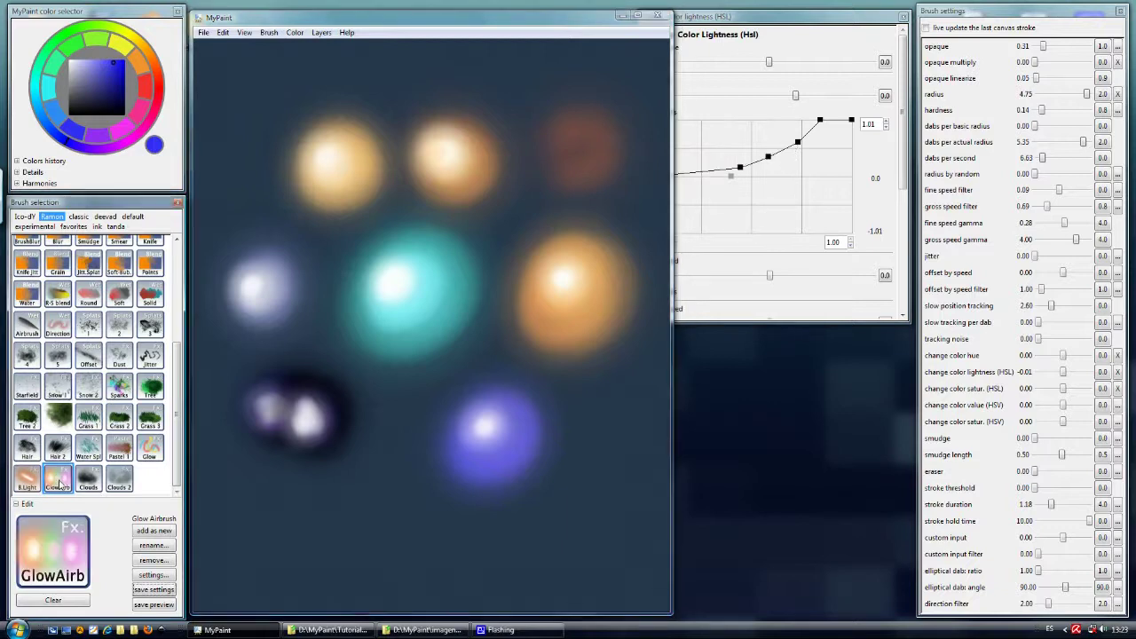
{"action": "mouse_move", "coordinate": [600, 417]}
{"action": "left_mouse_down"}
{"action": "mouse_move", "coordinate": [610, 407]}
{"action": "mouse_move", "coordinate": [612, 437]}
{"action": "mouse_move", "coordinate": [591, 418]}
{"action": "mouse_move", "coordinate": [606, 417]}
{"action": "mouse_move", "coordinate": [589, 419]}
{"action": "left_mouse_up"}
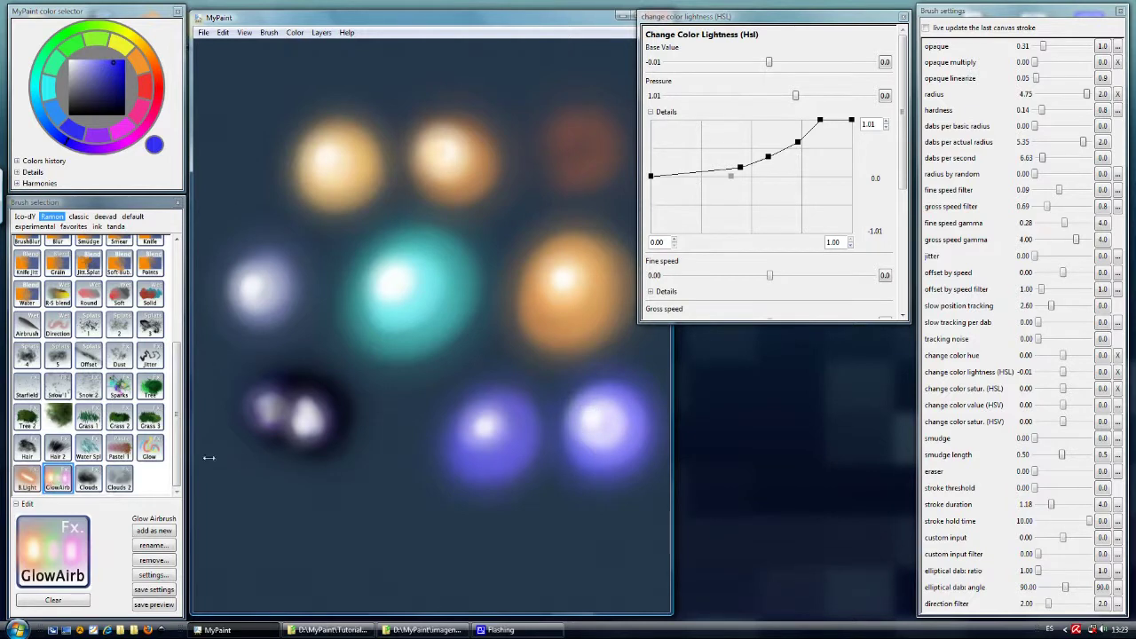
{"action": "left_click_drag", "start_coordinate": [371, 424], "coordinate": [376, 436]}
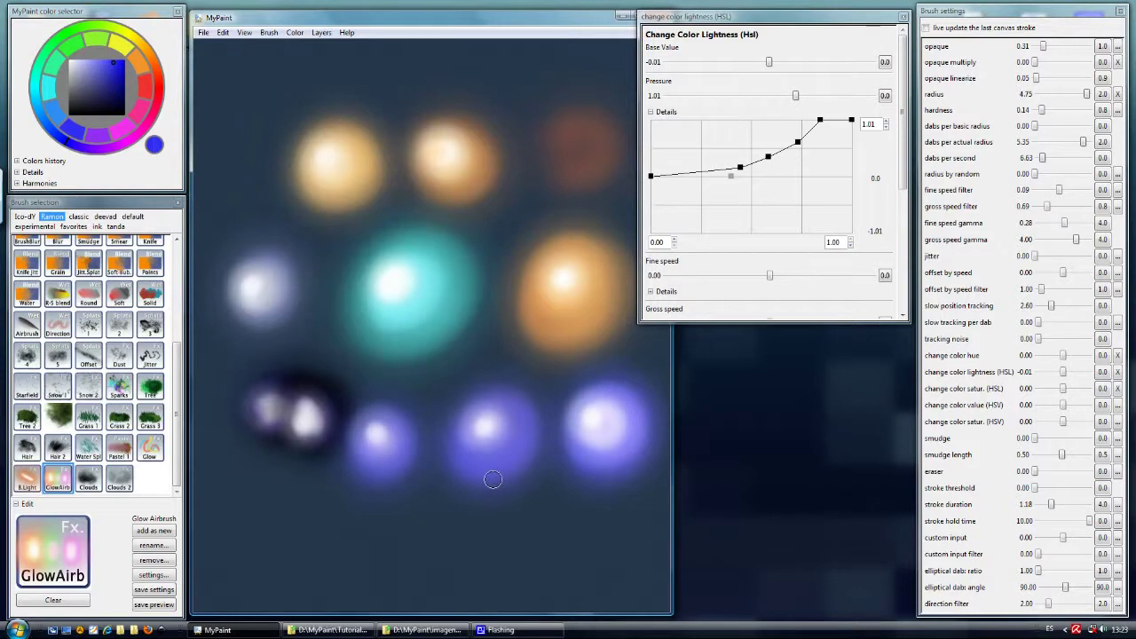
{"action": "key", "text": "Delete"}
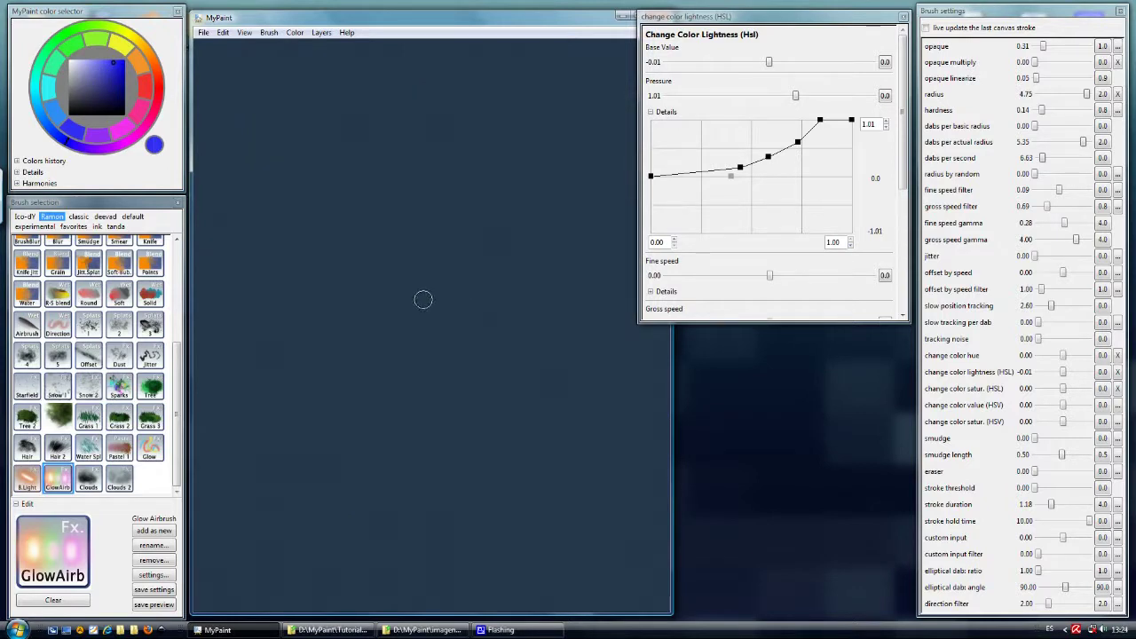
Paint freehand blue glowing lines across the canvas with the Glow brush, varying the pressure from light to heavy
{"action": "left_click", "coordinate": [151, 448]}
{"action": "mouse_move", "coordinate": [375, 133]}
{"action": "left_mouse_down"}
{"action": "mouse_move", "coordinate": [370, 330]}
{"action": "mouse_move", "coordinate": [432, 340]}
{"action": "mouse_move", "coordinate": [546, 413]}
{"action": "mouse_move", "coordinate": [287, 355]}
{"action": "mouse_move", "coordinate": [325, 122]}
{"action": "left_mouse_up"}
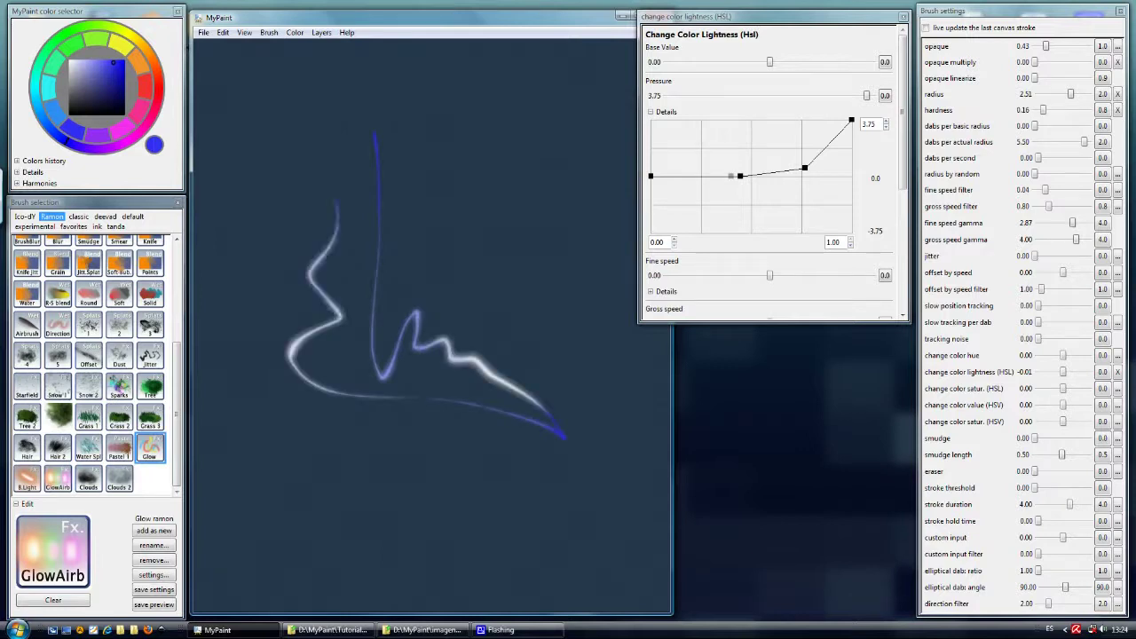
{"action": "mouse_move", "coordinate": [330, 277]}
{"action": "left_mouse_down"}
{"action": "mouse_move", "coordinate": [353, 367]}
{"action": "mouse_move", "coordinate": [408, 426]}
{"action": "mouse_move", "coordinate": [369, 439]}
{"action": "mouse_move", "coordinate": [497, 402]}
{"action": "mouse_move", "coordinate": [435, 306]}
{"action": "mouse_move", "coordinate": [455, 271]}
{"action": "mouse_move", "coordinate": [434, 202]}
{"action": "mouse_move", "coordinate": [441, 100]}
{"action": "left_mouse_up"}
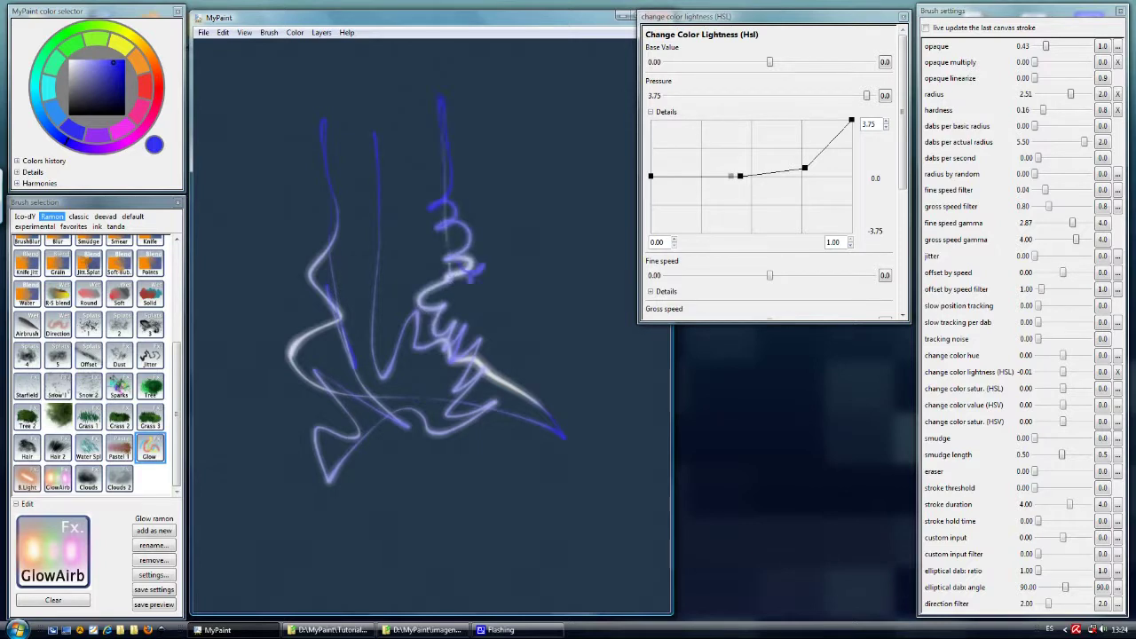
{"action": "mouse_move", "coordinate": [466, 271]}
{"action": "left_mouse_down"}
{"action": "mouse_move", "coordinate": [594, 355]}
{"action": "mouse_move", "coordinate": [458, 281]}
{"action": "mouse_move", "coordinate": [508, 321]}
{"action": "left_mouse_up"}
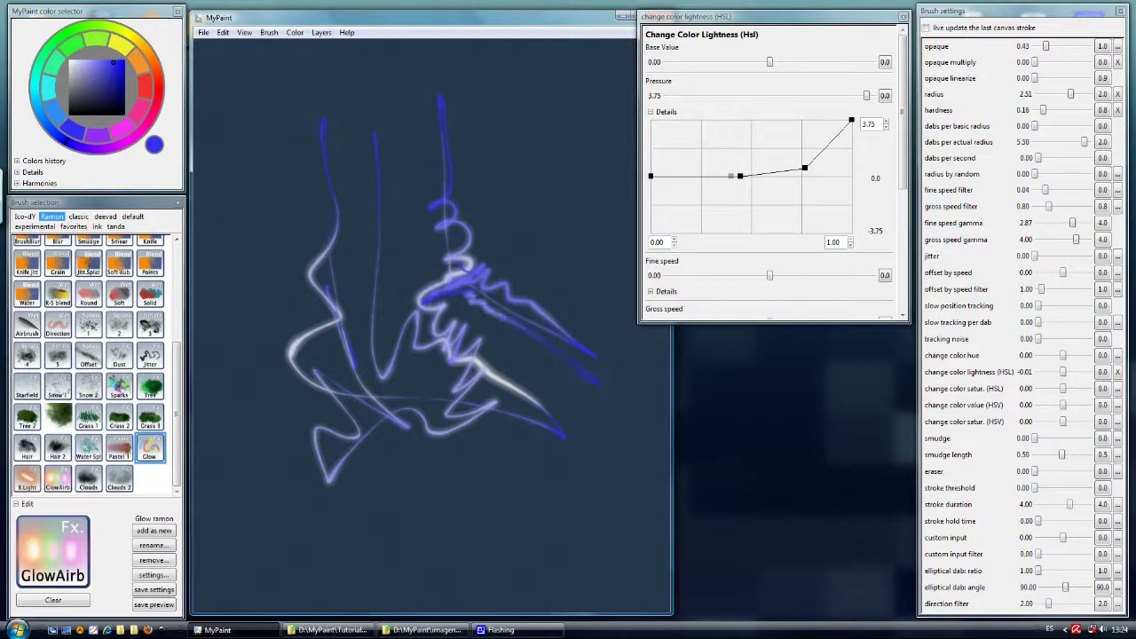
{"action": "mouse_move", "coordinate": [549, 354]}
{"action": "left_mouse_down"}
{"action": "mouse_move", "coordinate": [453, 304]}
{"action": "mouse_move", "coordinate": [581, 389]}
{"action": "left_mouse_up"}
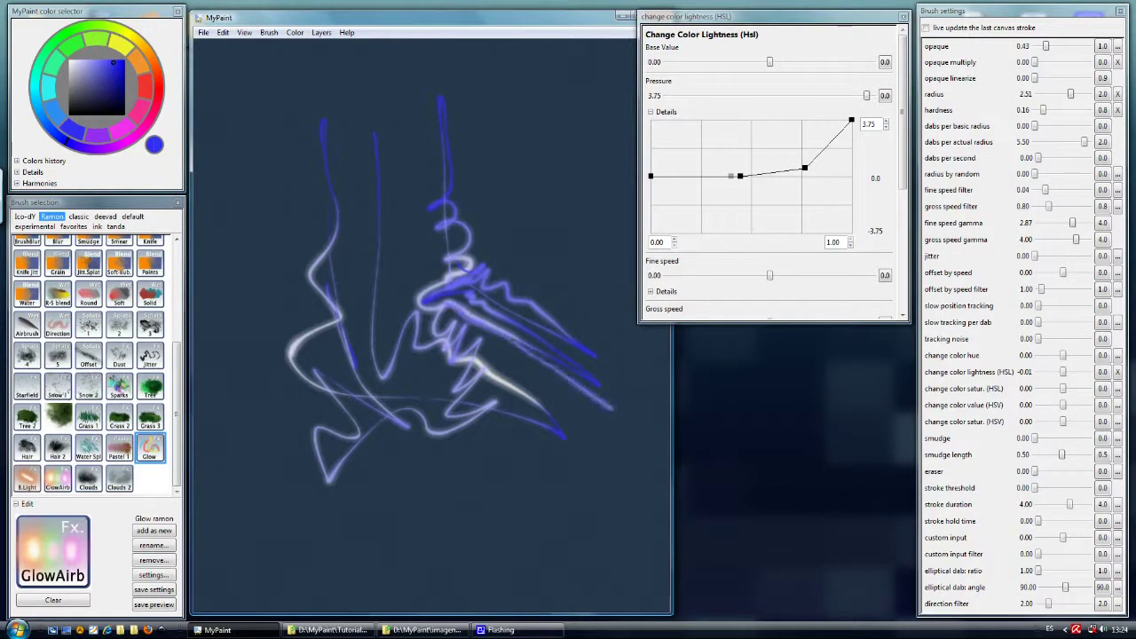
{"action": "left_click_drag", "start_coordinate": [588, 431], "coordinate": [499, 352]}
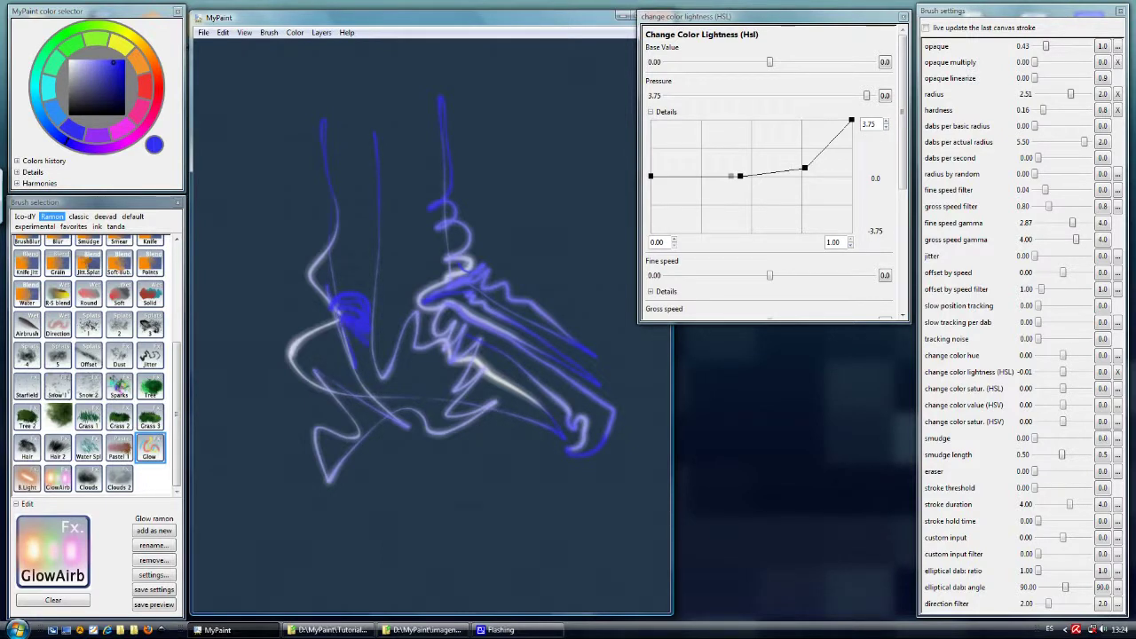
{"action": "mouse_move", "coordinate": [389, 386]}
{"action": "left_mouse_down"}
{"action": "mouse_move", "coordinate": [371, 357]}
{"action": "mouse_move", "coordinate": [366, 257]}
{"action": "left_mouse_up"}
Paint light-beam strokes around the glowing lines and a soft glow spot near the canvas top with the B.Light brush
{"action": "left_click", "coordinate": [28, 480]}
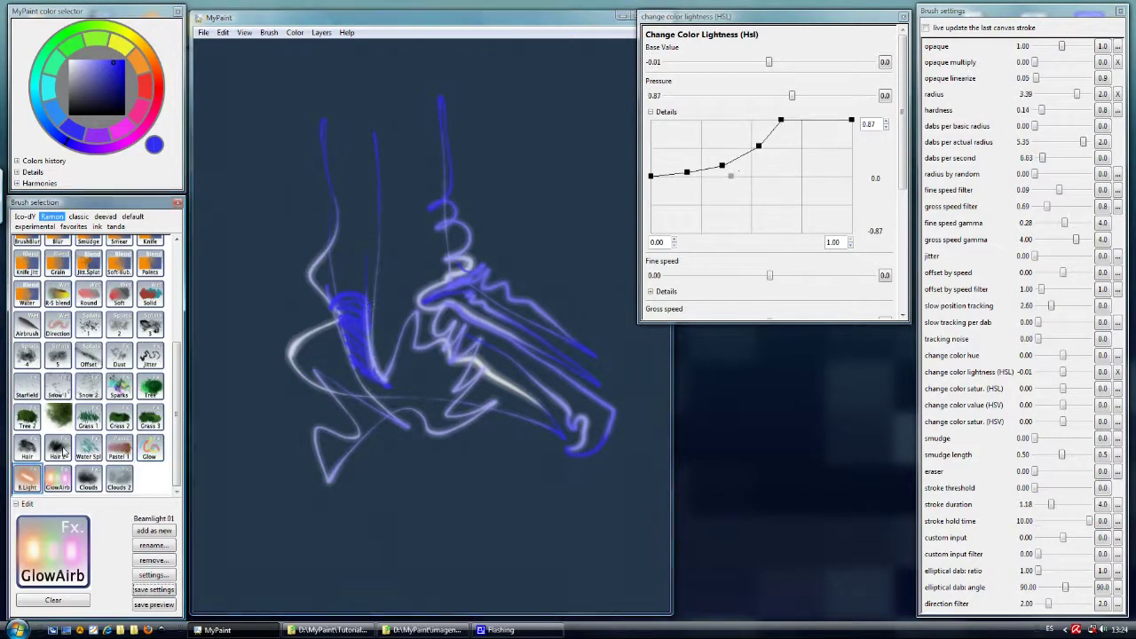
{"action": "mouse_move", "coordinate": [299, 237]}
{"action": "left_mouse_down"}
{"action": "mouse_move", "coordinate": [506, 239]}
{"action": "mouse_move", "coordinate": [265, 269]}
{"action": "mouse_move", "coordinate": [271, 325]}
{"action": "mouse_move", "coordinate": [252, 328]}
{"action": "mouse_move", "coordinate": [250, 428]}
{"action": "mouse_move", "coordinate": [249, 418]}
{"action": "mouse_move", "coordinate": [373, 448]}
{"action": "mouse_move", "coordinate": [417, 442]}
{"action": "mouse_move", "coordinate": [490, 494]}
{"action": "left_mouse_up"}
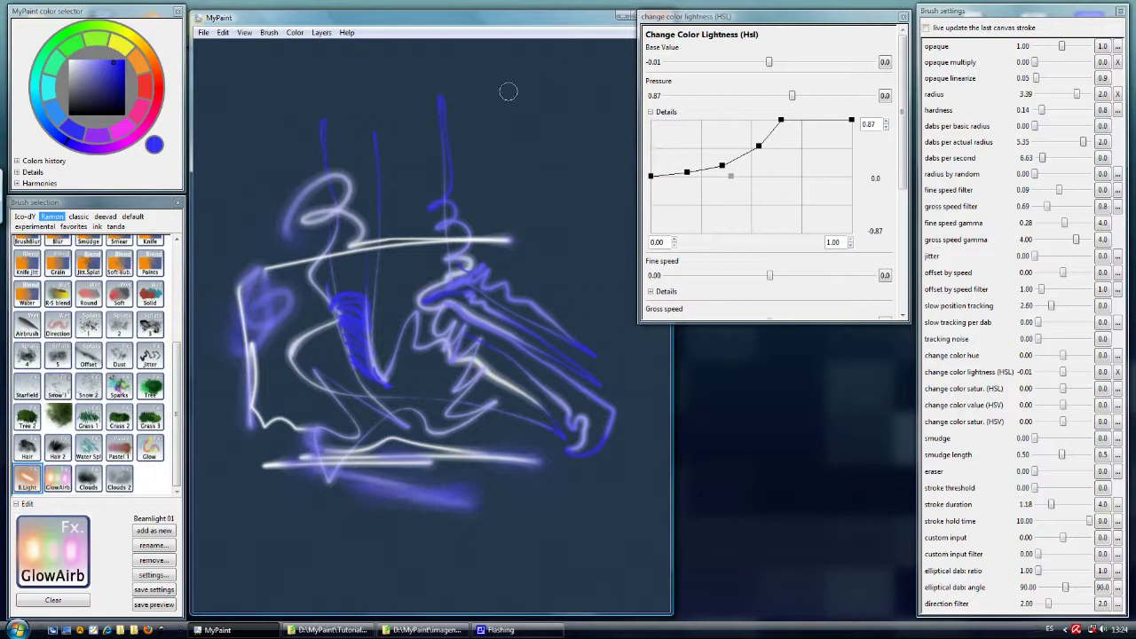
{"action": "mouse_move", "coordinate": [542, 131]}
{"action": "left_mouse_down"}
{"action": "mouse_move", "coordinate": [492, 112]}
{"action": "mouse_move", "coordinate": [533, 132]}
{"action": "left_mouse_up"}
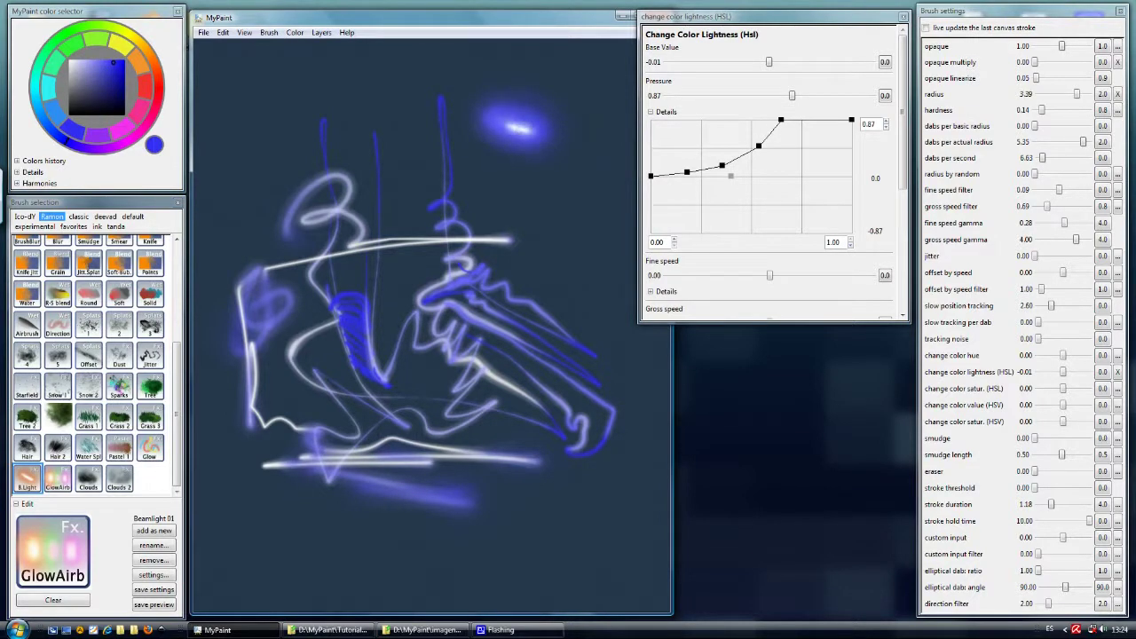
{"action": "left_click_drag", "start_coordinate": [456, 122], "coordinate": [449, 125]}
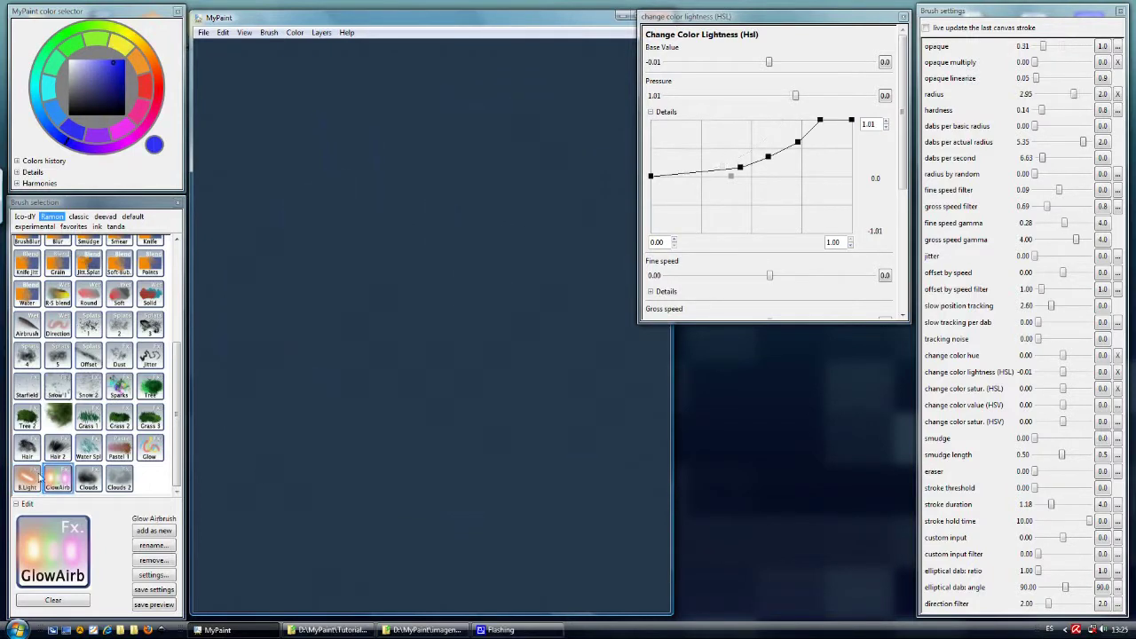
Paint a cone-shaped mass of foliage with the Tree brush in a medium, muted green
{"action": "left_click", "coordinate": [151, 388]}
{"action": "left_click", "coordinate": [87, 71]}
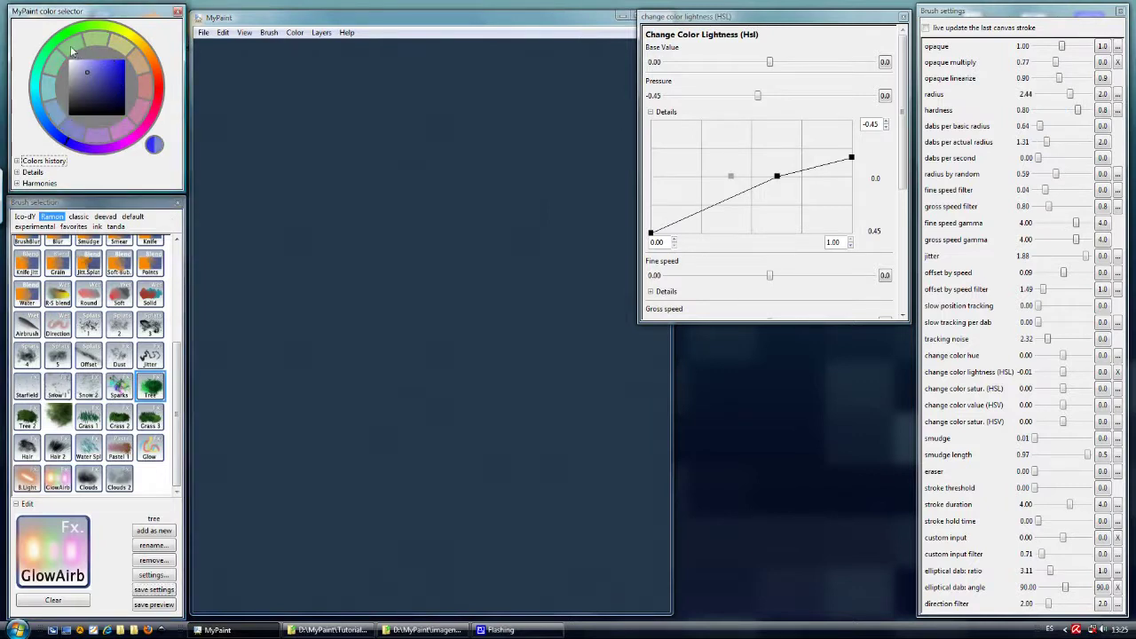
{"action": "left_click", "coordinate": [71, 47]}
{"action": "left_click_drag", "start_coordinate": [87, 72], "coordinate": [98, 82]}
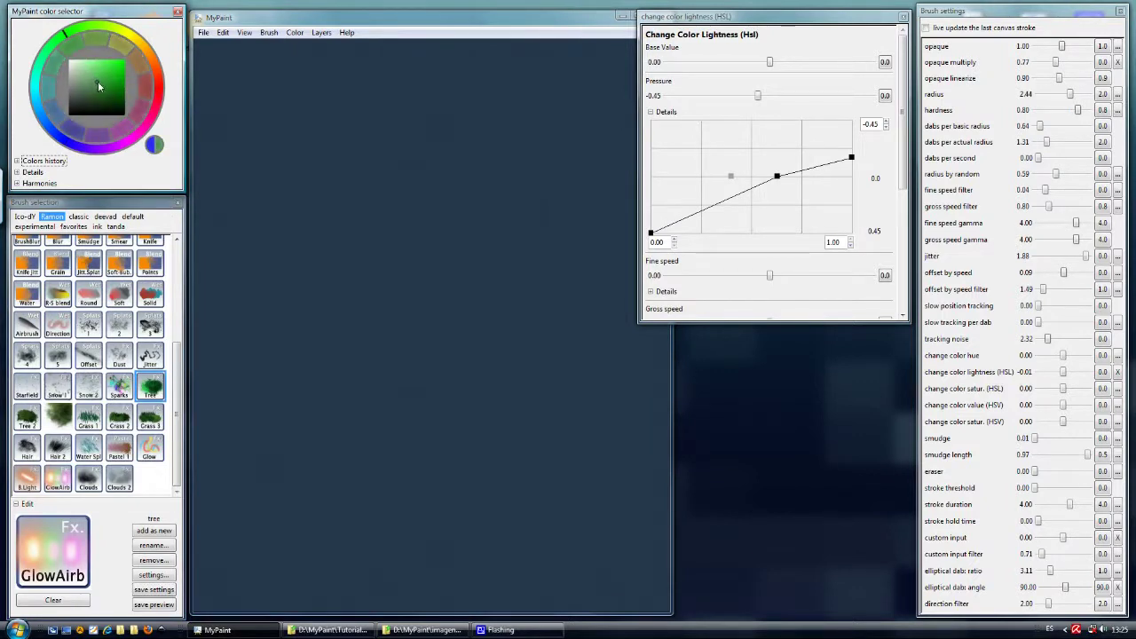
{"action": "mouse_move", "coordinate": [439, 218]}
{"action": "left_mouse_down"}
{"action": "mouse_move", "coordinate": [511, 302]}
{"action": "mouse_move", "coordinate": [497, 257]}
{"action": "mouse_move", "coordinate": [515, 213]}
{"action": "mouse_move", "coordinate": [418, 142]}
{"action": "mouse_move", "coordinate": [417, 267]}
{"action": "mouse_move", "coordinate": [533, 276]}
{"action": "left_mouse_up"}
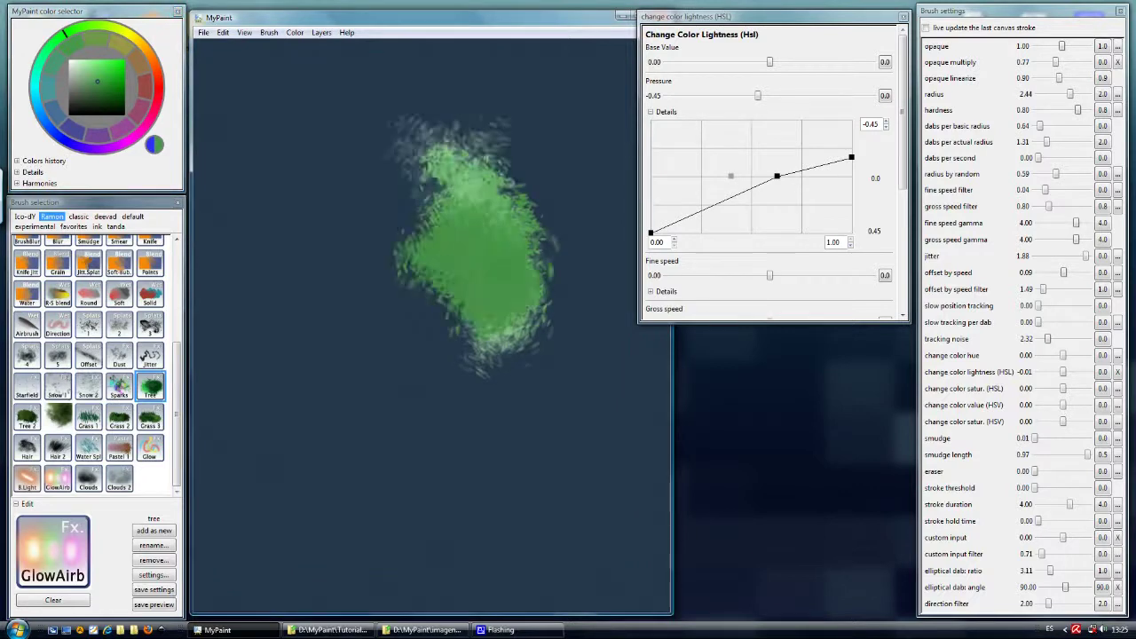
{"action": "mouse_move", "coordinate": [497, 177]}
{"action": "left_mouse_down"}
{"action": "mouse_move", "coordinate": [532, 284]}
{"action": "mouse_move", "coordinate": [462, 346]}
{"action": "mouse_move", "coordinate": [408, 284]}
{"action": "mouse_move", "coordinate": [412, 203]}
{"action": "mouse_move", "coordinate": [395, 298]}
{"action": "mouse_move", "coordinate": [493, 364]}
{"action": "mouse_move", "coordinate": [542, 267]}
{"action": "mouse_move", "coordinate": [531, 209]}
{"action": "mouse_move", "coordinate": [472, 96]}
{"action": "mouse_move", "coordinate": [444, 124]}
{"action": "mouse_move", "coordinate": [453, 190]}
{"action": "left_mouse_up"}
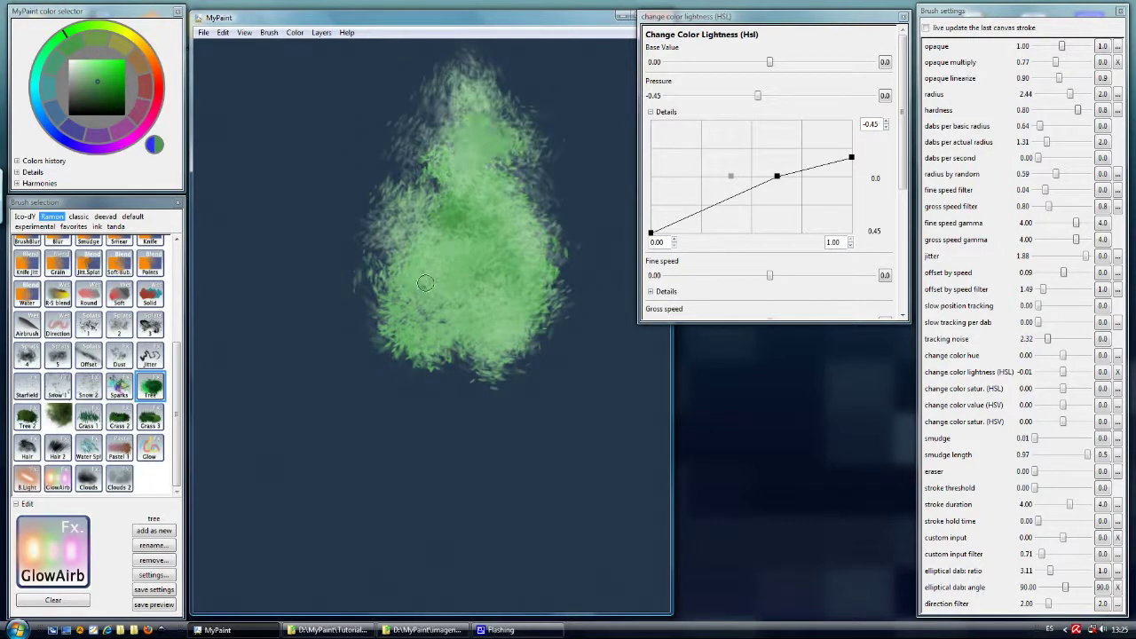
{"action": "mouse_move", "coordinate": [425, 282]}
{"action": "left_mouse_down"}
{"action": "mouse_move", "coordinate": [382, 364]}
{"action": "mouse_move", "coordinate": [351, 307]}
{"action": "left_mouse_up"}
Choose a darker green, paint shaded foliage over and around the tree, and clear the canvas
{"action": "left_click", "coordinate": [113, 100]}
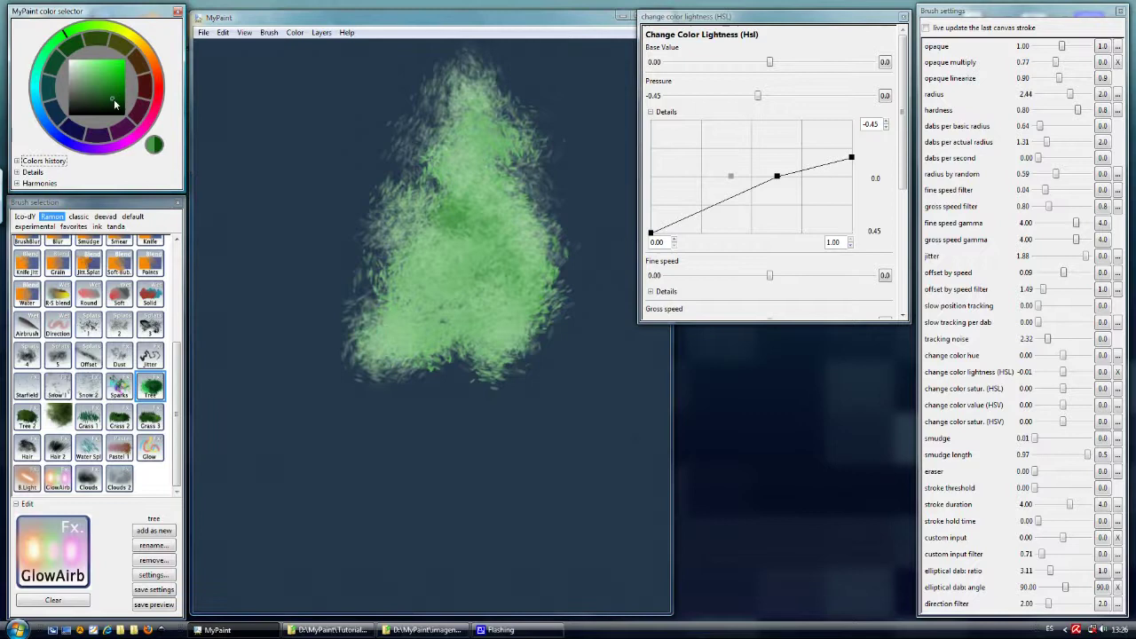
{"action": "mouse_move", "coordinate": [488, 322]}
{"action": "left_mouse_down"}
{"action": "mouse_move", "coordinate": [444, 275]}
{"action": "mouse_move", "coordinate": [524, 240]}
{"action": "mouse_move", "coordinate": [471, 178]}
{"action": "mouse_move", "coordinate": [484, 165]}
{"action": "mouse_move", "coordinate": [533, 222]}
{"action": "mouse_move", "coordinate": [465, 285]}
{"action": "mouse_move", "coordinate": [426, 278]}
{"action": "mouse_move", "coordinate": [413, 330]}
{"action": "mouse_move", "coordinate": [531, 355]}
{"action": "mouse_move", "coordinate": [528, 226]}
{"action": "mouse_move", "coordinate": [471, 120]}
{"action": "mouse_move", "coordinate": [533, 248]}
{"action": "mouse_move", "coordinate": [506, 311]}
{"action": "mouse_move", "coordinate": [450, 327]}
{"action": "mouse_move", "coordinate": [383, 373]}
{"action": "mouse_move", "coordinate": [432, 346]}
{"action": "mouse_move", "coordinate": [291, 162]}
{"action": "mouse_move", "coordinate": [231, 124]}
{"action": "mouse_move", "coordinate": [391, 134]}
{"action": "mouse_move", "coordinate": [333, 115]}
{"action": "mouse_move", "coordinate": [253, 222]}
{"action": "mouse_move", "coordinate": [284, 346]}
{"action": "mouse_move", "coordinate": [489, 395]}
{"action": "left_mouse_up"}
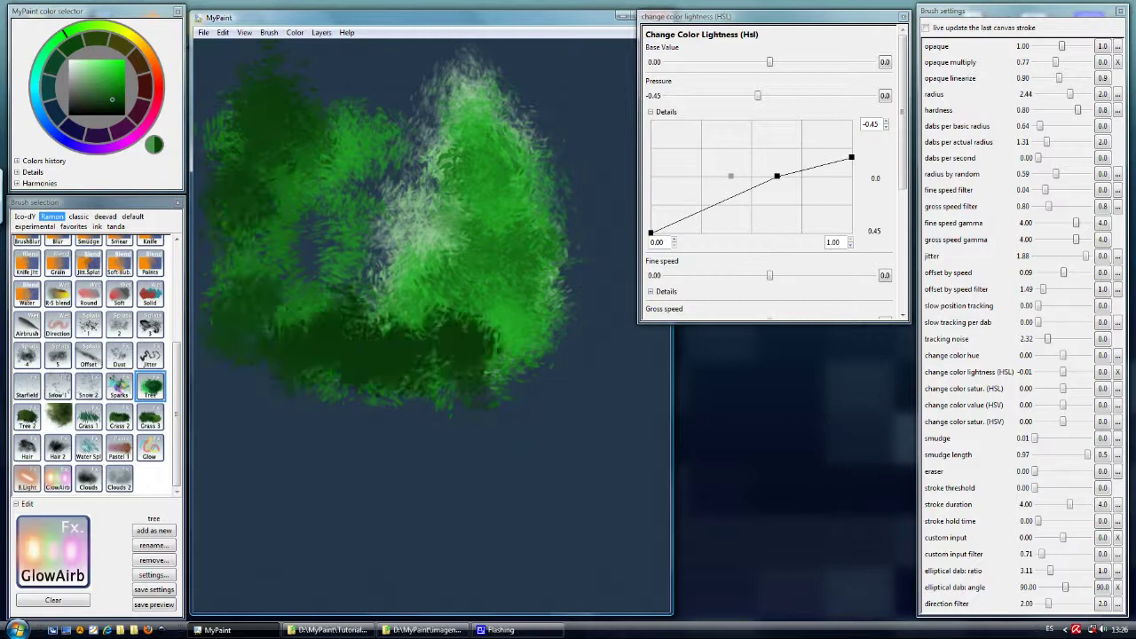
{"action": "mouse_move", "coordinate": [426, 320]}
{"action": "left_mouse_down"}
{"action": "mouse_move", "coordinate": [533, 302]}
{"action": "mouse_move", "coordinate": [506, 142]}
{"action": "left_mouse_up"}
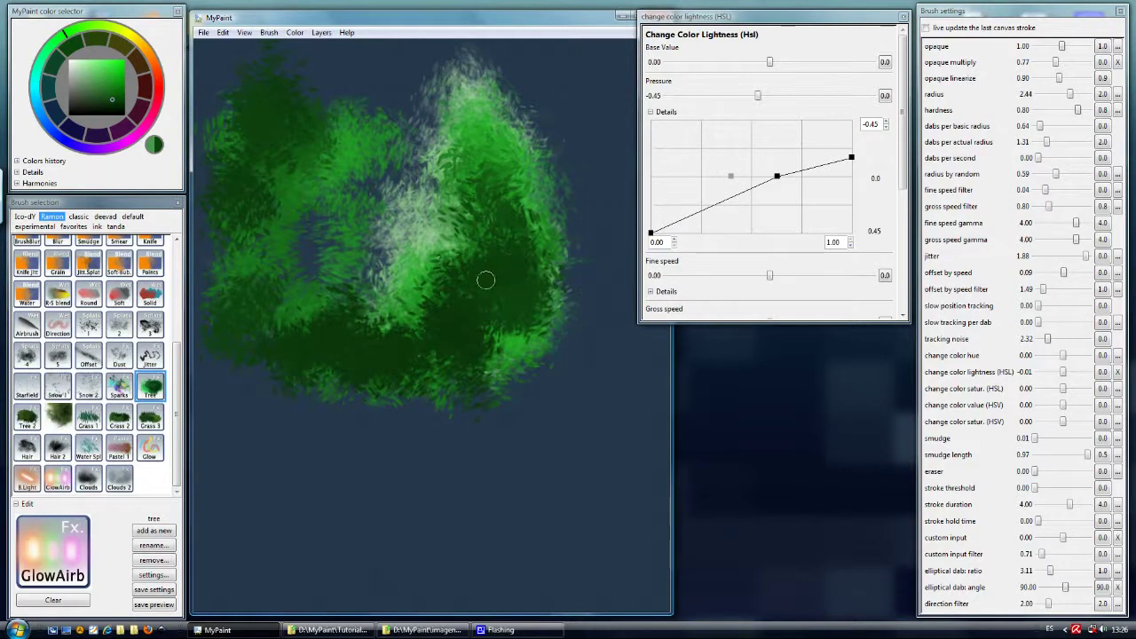
{"action": "key", "text": "Delete"}
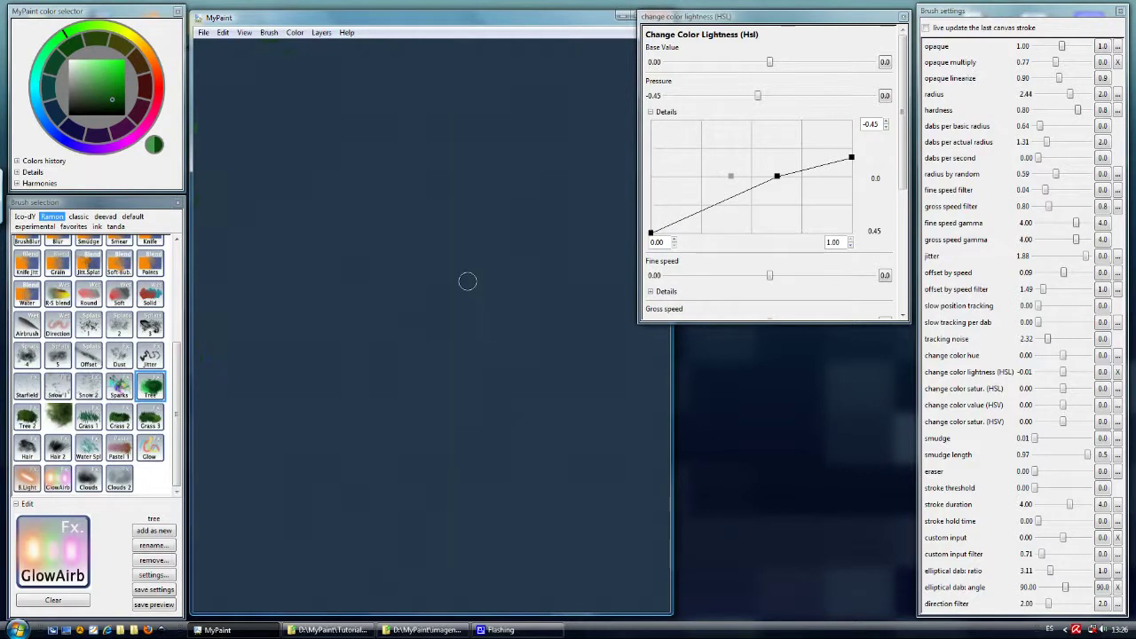
Paint a dark green tree crown with the Tree 2 brush and add a lighter leaf clump on its right side
{"action": "left_click", "coordinate": [33, 421]}
{"action": "mouse_move", "coordinate": [541, 271]}
{"action": "left_mouse_down"}
{"action": "mouse_move", "coordinate": [484, 265]}
{"action": "mouse_move", "coordinate": [524, 266]}
{"action": "mouse_move", "coordinate": [543, 282]}
{"action": "mouse_move", "coordinate": [471, 373]}
{"action": "mouse_move", "coordinate": [497, 417]}
{"action": "mouse_move", "coordinate": [564, 329]}
{"action": "mouse_move", "coordinate": [546, 301]}
{"action": "mouse_move", "coordinate": [559, 266]}
{"action": "mouse_move", "coordinate": [418, 182]}
{"action": "mouse_move", "coordinate": [469, 286]}
{"action": "mouse_move", "coordinate": [448, 337]}
{"action": "mouse_move", "coordinate": [406, 367]}
{"action": "mouse_move", "coordinate": [447, 315]}
{"action": "mouse_move", "coordinate": [404, 226]}
{"action": "mouse_move", "coordinate": [448, 262]}
{"action": "mouse_move", "coordinate": [408, 222]}
{"action": "left_mouse_up"}
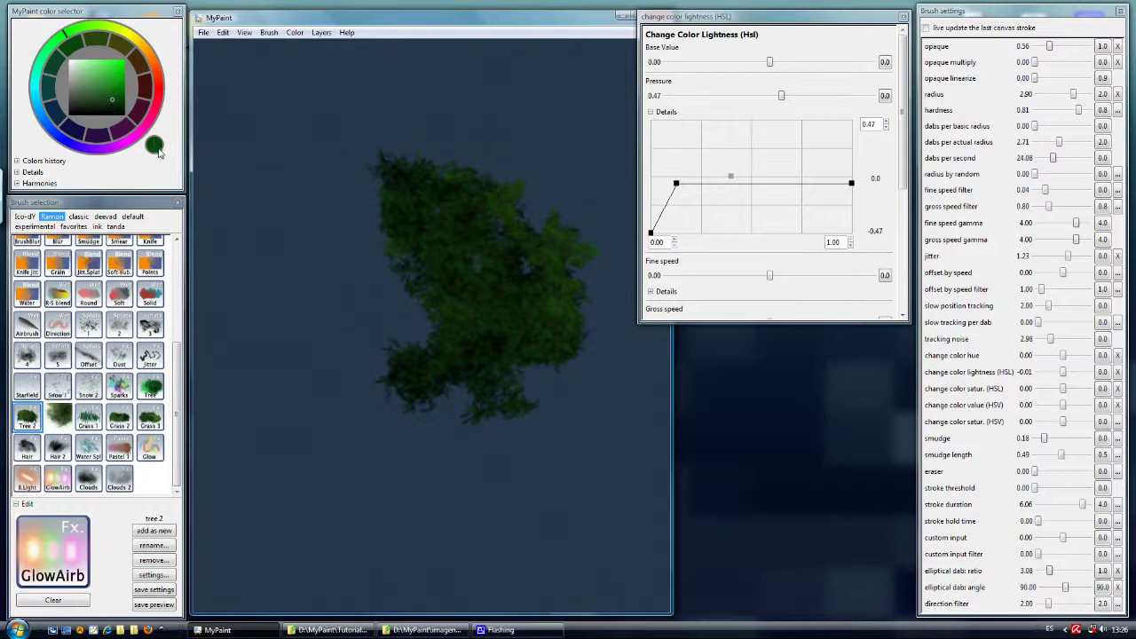
{"action": "mouse_move", "coordinate": [408, 222]}
{"action": "left_mouse_down"}
{"action": "mouse_move", "coordinate": [356, 218]}
{"action": "mouse_move", "coordinate": [302, 329]}
{"action": "mouse_move", "coordinate": [355, 378]}
{"action": "mouse_move", "coordinate": [399, 331]}
{"action": "mouse_move", "coordinate": [436, 321]}
{"action": "mouse_move", "coordinate": [339, 364]}
{"action": "mouse_move", "coordinate": [275, 348]}
{"action": "left_mouse_up"}
{"action": "mouse_move", "coordinate": [338, 404]}
{"action": "left_mouse_down"}
{"action": "mouse_move", "coordinate": [390, 341]}
{"action": "mouse_move", "coordinate": [346, 298]}
{"action": "mouse_move", "coordinate": [382, 259]}
{"action": "mouse_move", "coordinate": [426, 331]}
{"action": "mouse_move", "coordinate": [418, 349]}
{"action": "mouse_move", "coordinate": [524, 353]}
{"action": "mouse_move", "coordinate": [476, 268]}
{"action": "mouse_move", "coordinate": [521, 247]}
{"action": "mouse_move", "coordinate": [439, 229]}
{"action": "left_mouse_up"}
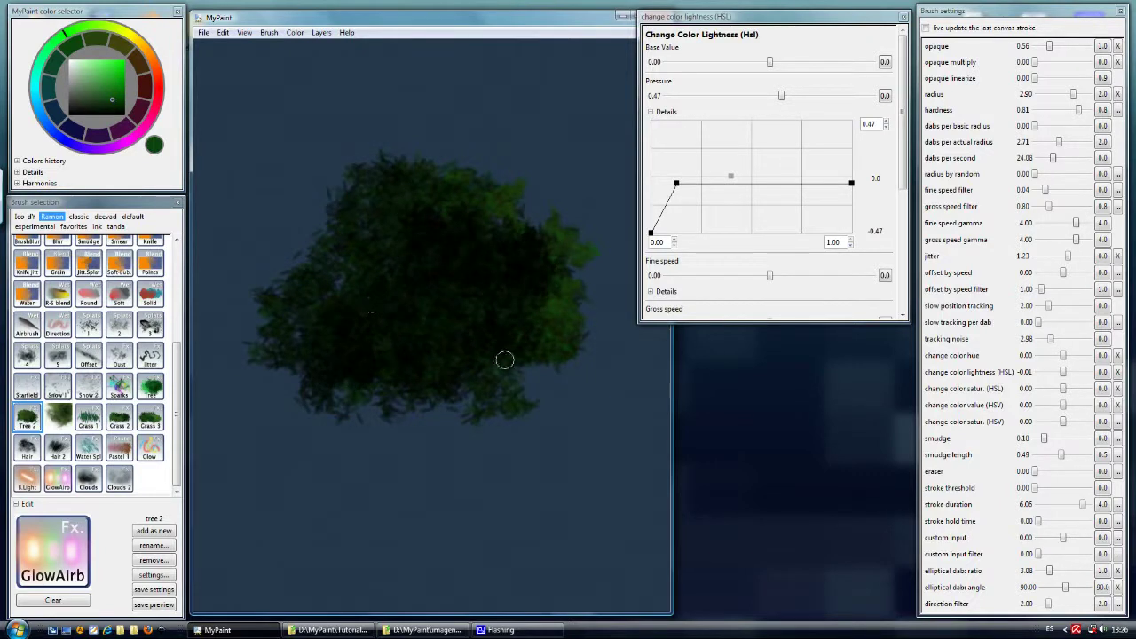
{"action": "mouse_move", "coordinate": [506, 316]}
{"action": "left_mouse_down"}
{"action": "mouse_move", "coordinate": [537, 293]}
{"action": "mouse_move", "coordinate": [478, 316]}
{"action": "mouse_move", "coordinate": [533, 266]}
{"action": "mouse_move", "coordinate": [466, 271]}
{"action": "mouse_move", "coordinate": [407, 330]}
{"action": "mouse_move", "coordinate": [480, 312]}
{"action": "mouse_move", "coordinate": [428, 353]}
{"action": "mouse_move", "coordinate": [513, 301]}
{"action": "mouse_move", "coordinate": [515, 317]}
{"action": "left_mouse_up"}
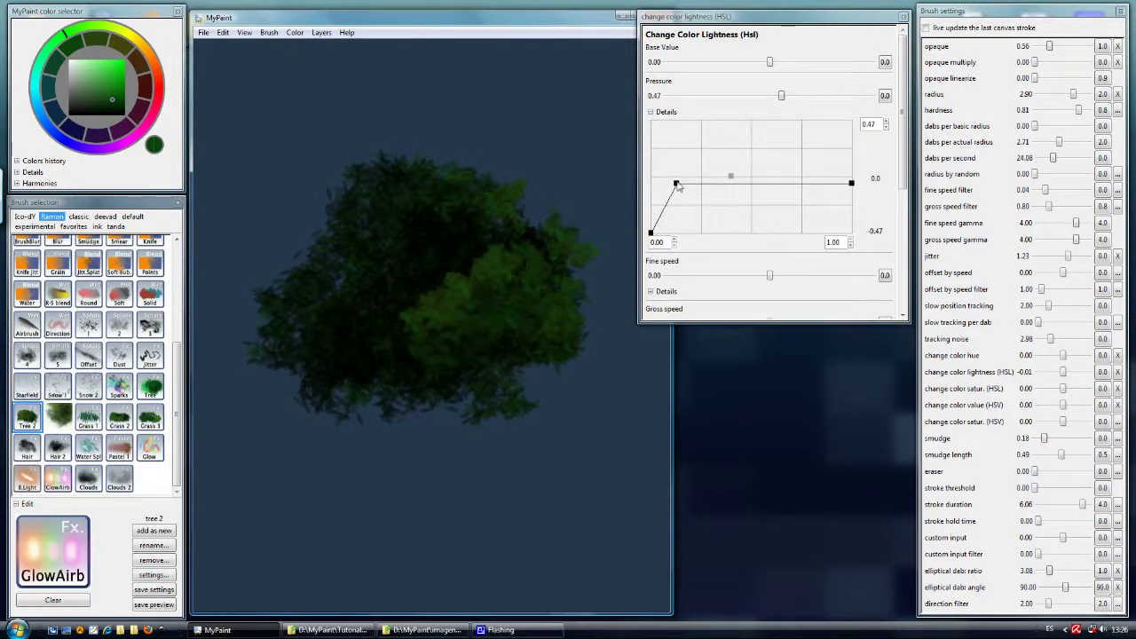
Close the color lightness curve settings and paint lighter leaf clumps on the upper and left parts of the crown
{"action": "left_click", "coordinate": [903, 18]}
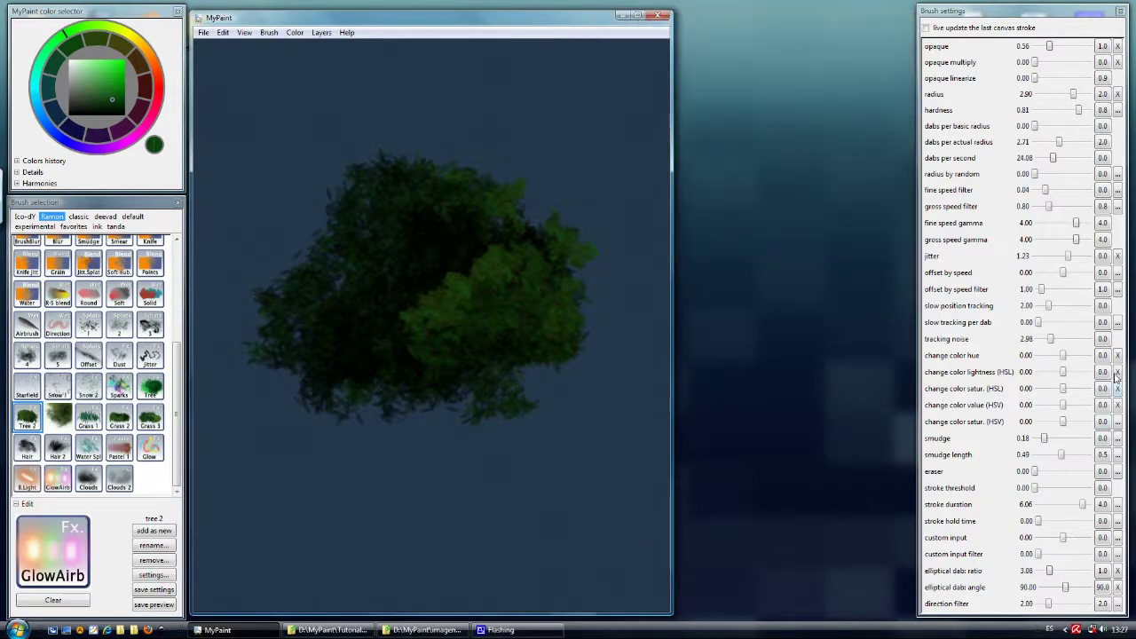
{"action": "mouse_move", "coordinate": [340, 297]}
{"action": "left_mouse_down"}
{"action": "mouse_move", "coordinate": [339, 270]}
{"action": "mouse_move", "coordinate": [355, 264]}
{"action": "mouse_move", "coordinate": [370, 218]}
{"action": "mouse_move", "coordinate": [366, 244]}
{"action": "mouse_move", "coordinate": [413, 222]}
{"action": "mouse_move", "coordinate": [426, 191]}
{"action": "mouse_move", "coordinate": [457, 208]}
{"action": "mouse_move", "coordinate": [413, 244]}
{"action": "mouse_move", "coordinate": [492, 204]}
{"action": "mouse_move", "coordinate": [379, 280]}
{"action": "mouse_move", "coordinate": [302, 252]}
{"action": "mouse_move", "coordinate": [344, 307]}
{"action": "left_mouse_up"}
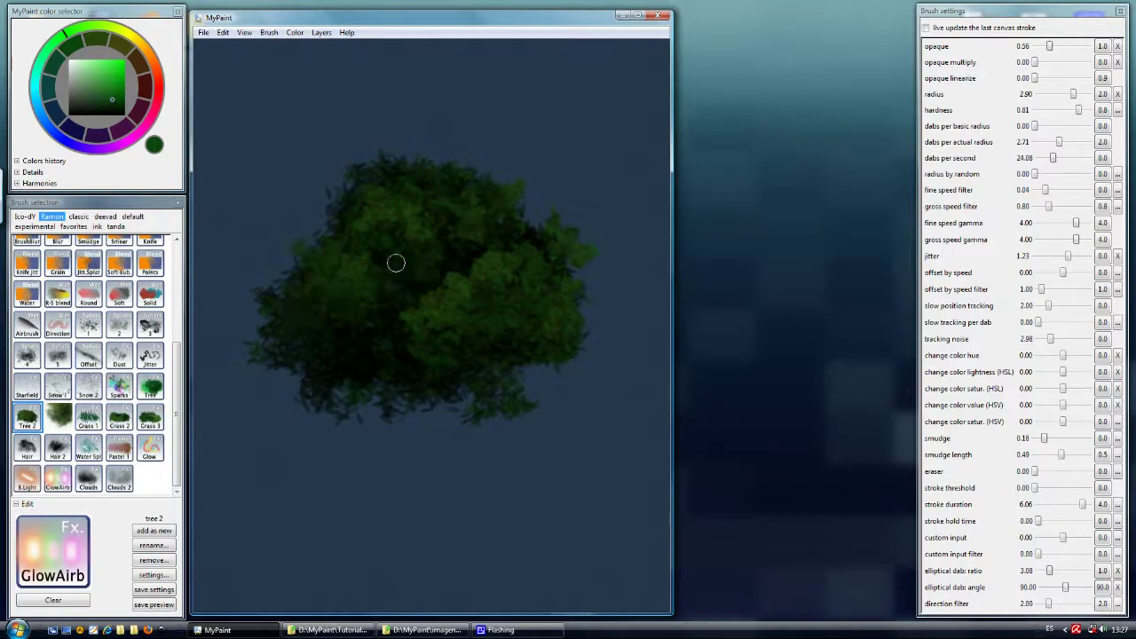
{"action": "left_click_drag", "start_coordinate": [469, 238], "coordinate": [553, 249]}
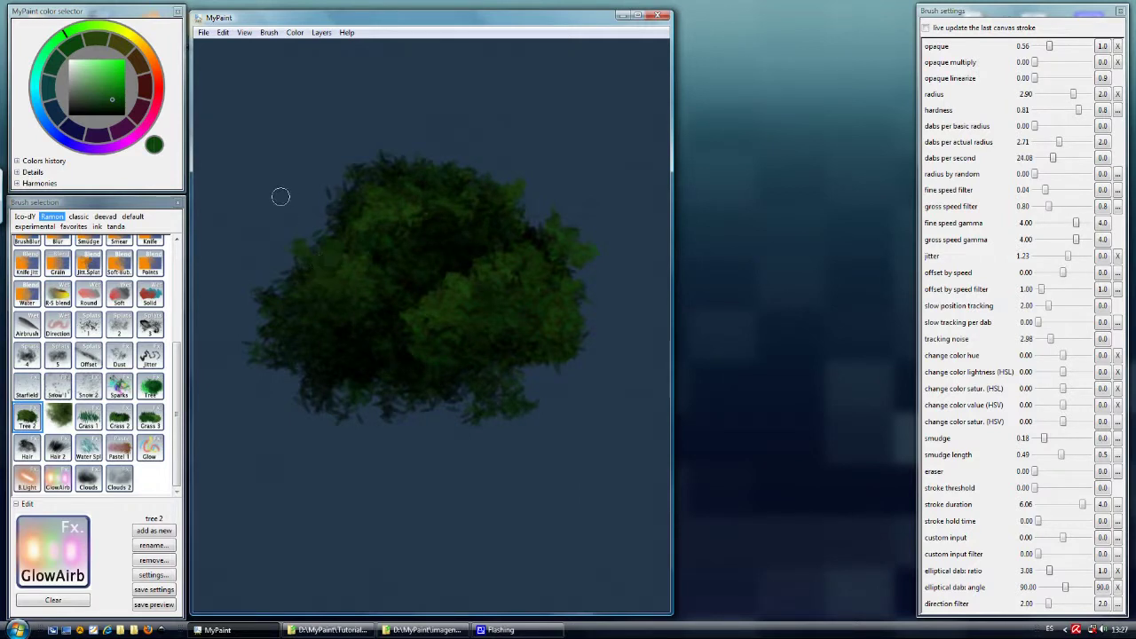
{"action": "left_click_drag", "start_coordinate": [294, 239], "coordinate": [300, 251]}
Adjust the Tree 2 brush radius to 2.30 while touching up the upper foliage
{"action": "key", "text": "d"}
{"action": "key", "text": "d"}
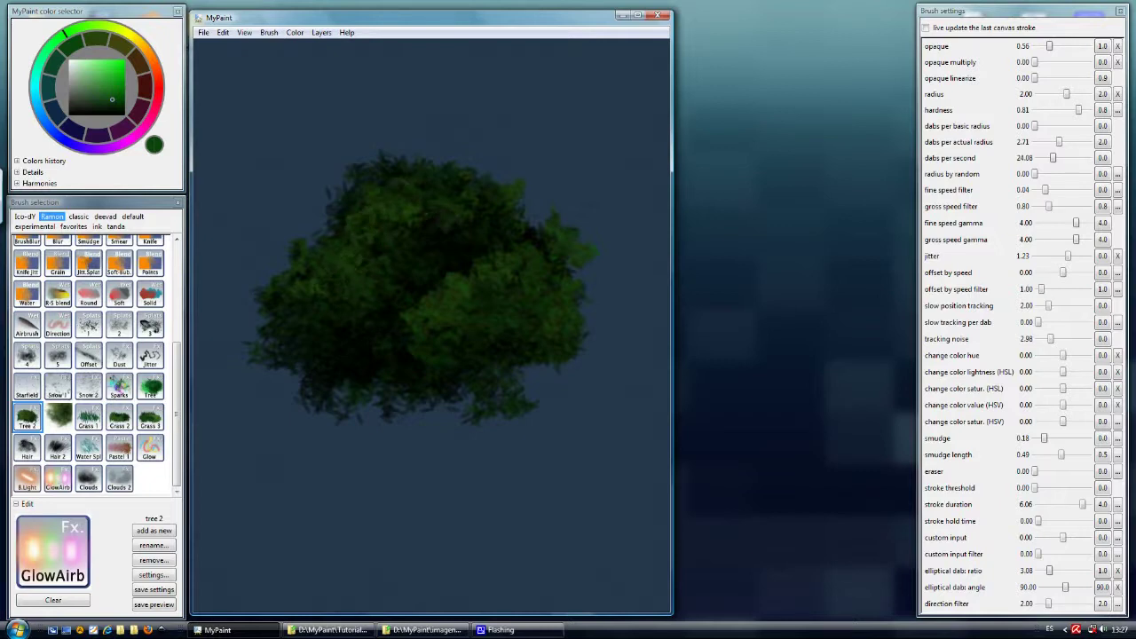
{"action": "key", "text": "f"}
{"action": "key", "text": "f"}
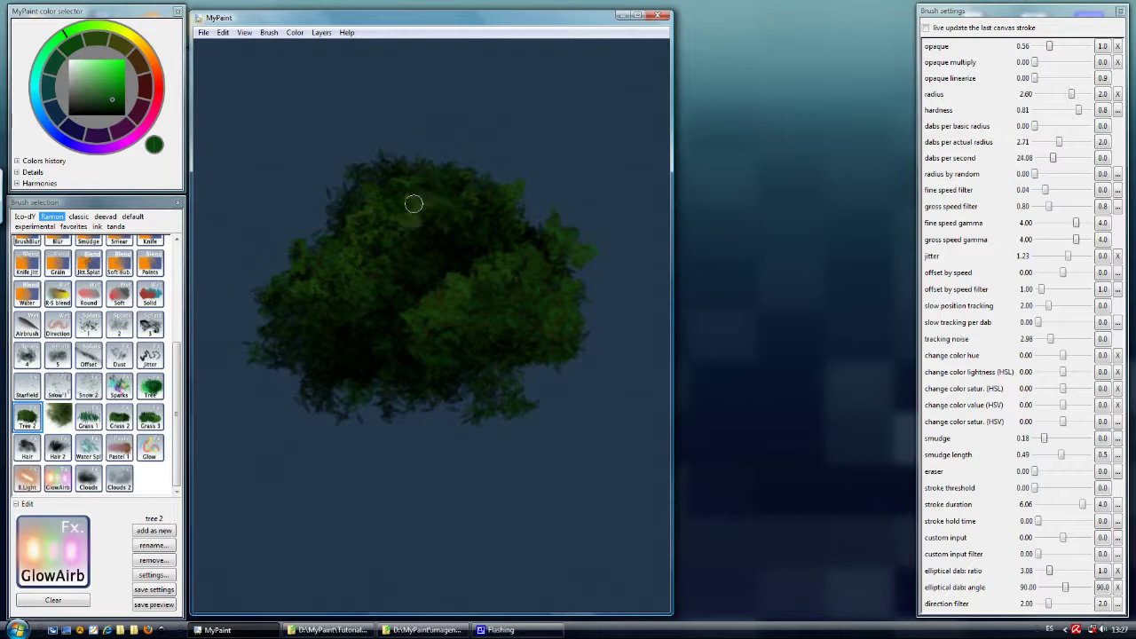
{"action": "key", "text": "d"}
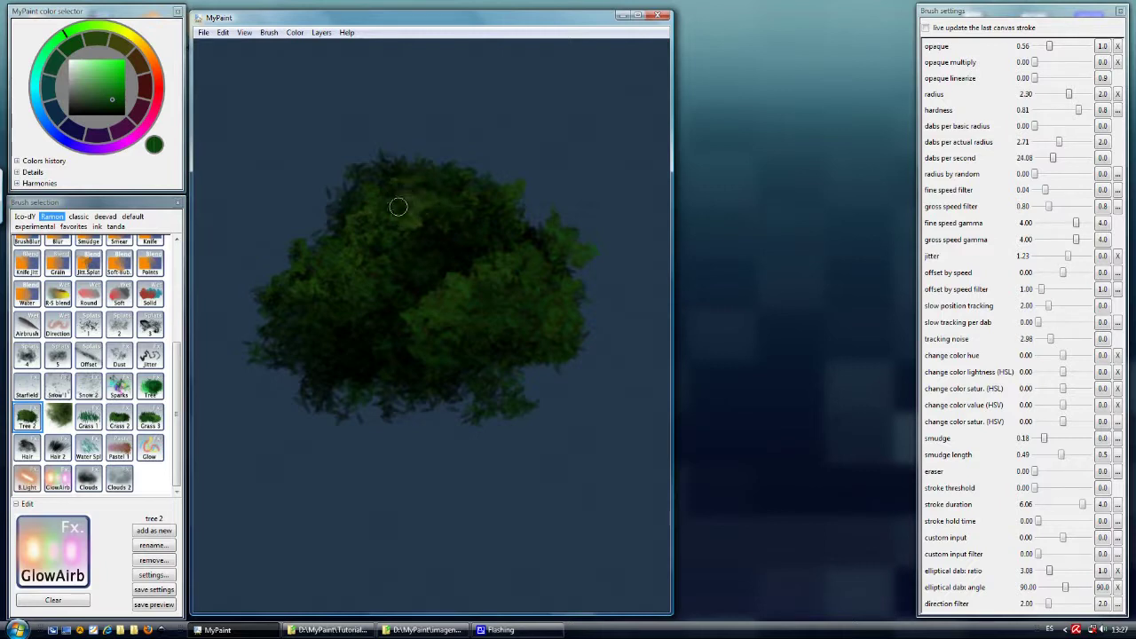
Choose a slightly lighter green and paint leaf highlights along the crown's upper-left side, undoing the test stroke beside the tree
{"action": "left_click", "coordinate": [112, 101]}
{"action": "mouse_move", "coordinate": [317, 245]}
{"action": "left_mouse_down"}
{"action": "mouse_move", "coordinate": [336, 254]}
{"action": "mouse_move", "coordinate": [373, 241]}
{"action": "mouse_move", "coordinate": [432, 190]}
{"action": "mouse_move", "coordinate": [337, 219]}
{"action": "mouse_move", "coordinate": [372, 188]}
{"action": "mouse_move", "coordinate": [439, 178]}
{"action": "mouse_move", "coordinate": [360, 200]}
{"action": "mouse_move", "coordinate": [331, 241]}
{"action": "mouse_move", "coordinate": [293, 253]}
{"action": "mouse_move", "coordinate": [306, 279]}
{"action": "mouse_move", "coordinate": [343, 277]}
{"action": "mouse_move", "coordinate": [307, 257]}
{"action": "mouse_move", "coordinate": [282, 307]}
{"action": "mouse_move", "coordinate": [286, 328]}
{"action": "mouse_move", "coordinate": [301, 324]}
{"action": "left_mouse_up"}
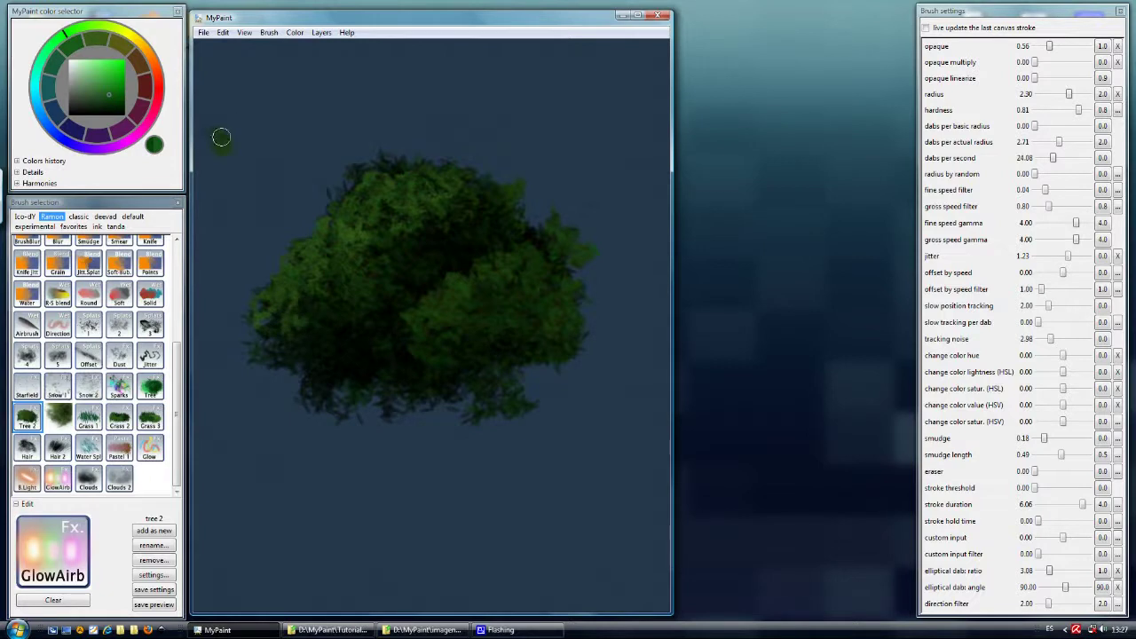
{"action": "left_click_drag", "start_coordinate": [221, 137], "coordinate": [261, 159]}
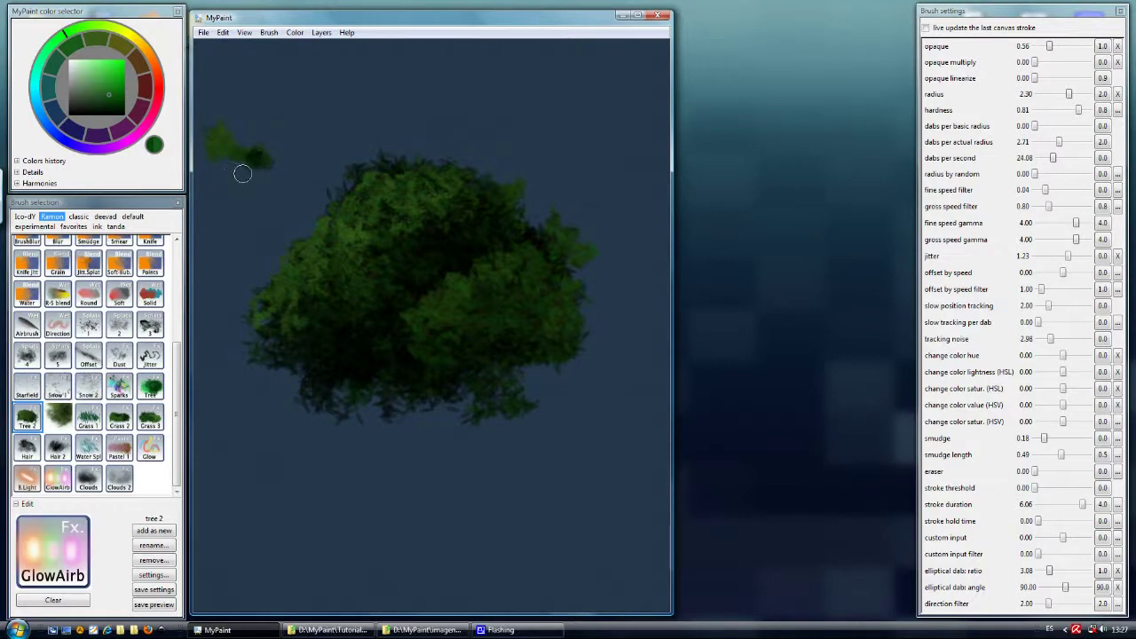
{"action": "key", "text": "ctrl+z"}
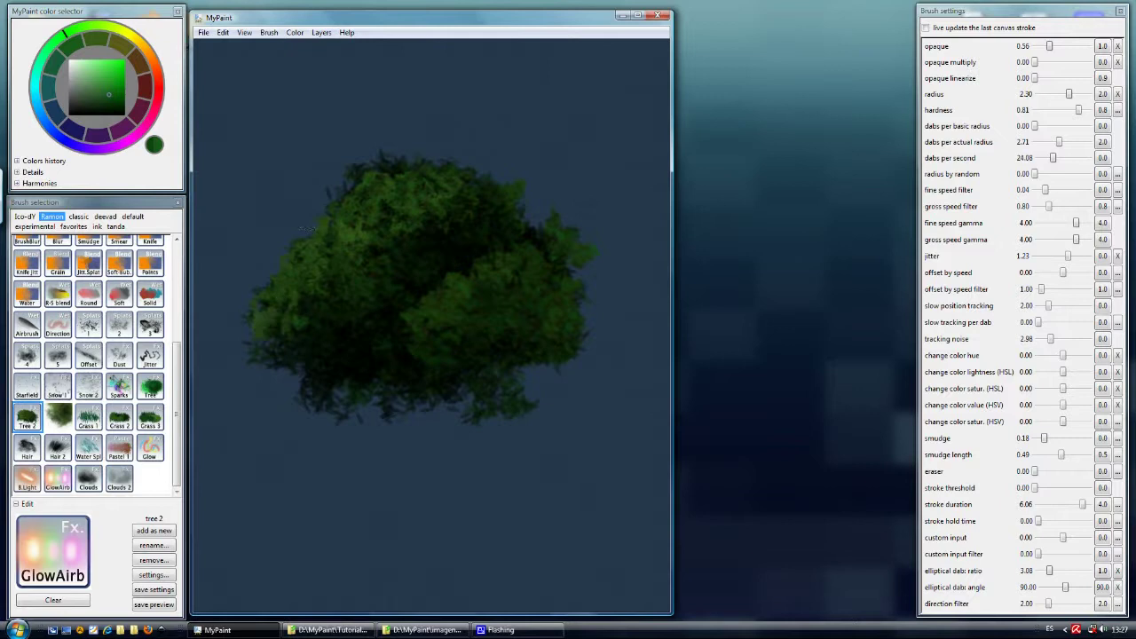
Fill out the crown and paint a thin trunk with the tree brushes, and trim the crown's sides by erasing with Tree 2
{"action": "mouse_move", "coordinate": [265, 349]}
{"action": "left_mouse_down"}
{"action": "mouse_move", "coordinate": [302, 354]}
{"action": "mouse_move", "coordinate": [302, 275]}
{"action": "mouse_move", "coordinate": [257, 286]}
{"action": "mouse_move", "coordinate": [298, 284]}
{"action": "mouse_move", "coordinate": [324, 265]}
{"action": "mouse_move", "coordinate": [331, 286]}
{"action": "mouse_move", "coordinate": [311, 307]}
{"action": "mouse_move", "coordinate": [360, 280]}
{"action": "mouse_move", "coordinate": [351, 244]}
{"action": "left_mouse_up"}
{"action": "left_click_drag", "start_coordinate": [319, 279], "coordinate": [302, 236]}
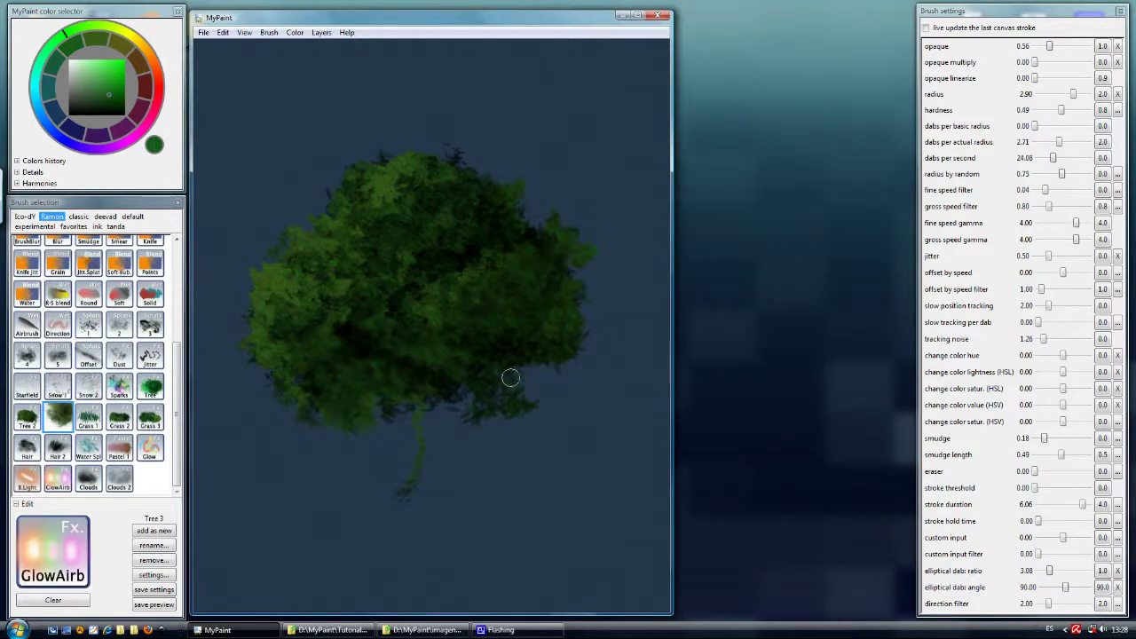
{"action": "left_click_drag", "start_coordinate": [510, 377], "coordinate": [524, 379]}
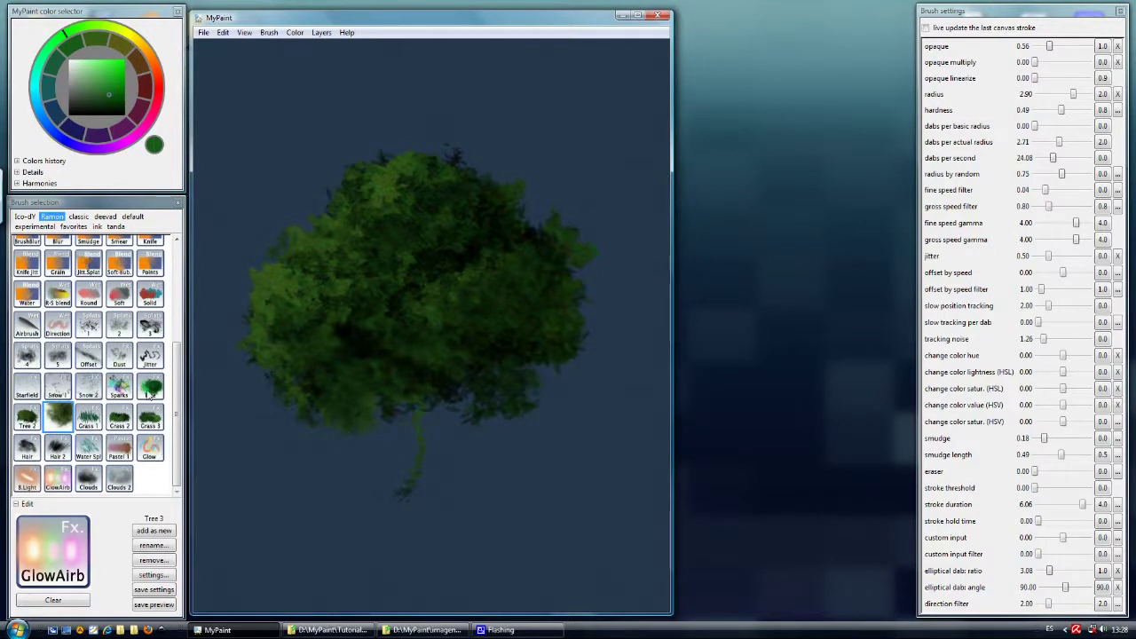
{"action": "left_click", "coordinate": [29, 417]}
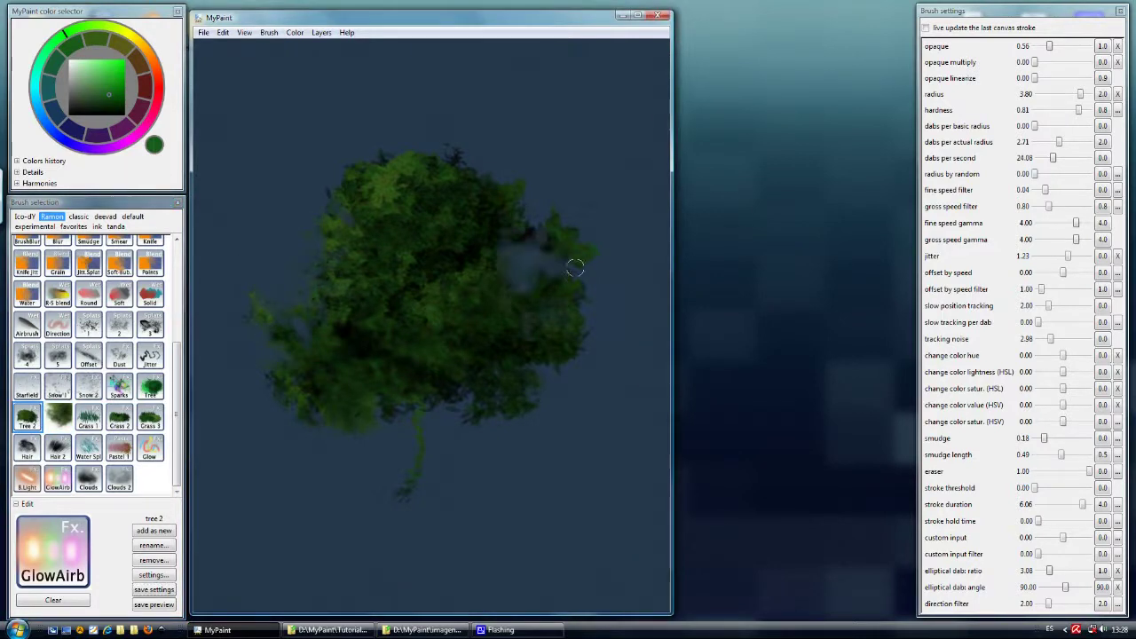
Paint strips of dark and light green grass beneath the tree with the Grass 3 brush
{"action": "left_click", "coordinate": [151, 425]}
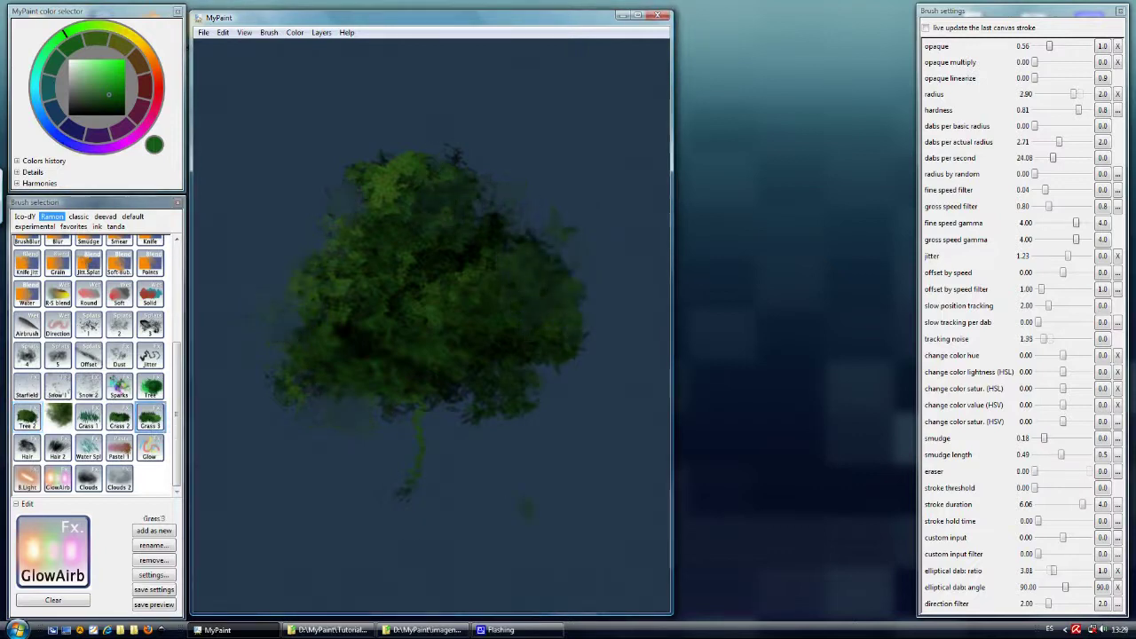
{"action": "mouse_move", "coordinate": [224, 494]}
{"action": "left_mouse_down"}
{"action": "mouse_move", "coordinate": [569, 508]}
{"action": "mouse_move", "coordinate": [648, 478]}
{"action": "mouse_move", "coordinate": [518, 516]}
{"action": "mouse_move", "coordinate": [280, 537]}
{"action": "left_mouse_up"}
{"action": "mouse_move", "coordinate": [428, 533]}
{"action": "left_mouse_down"}
{"action": "mouse_move", "coordinate": [528, 527]}
{"action": "mouse_move", "coordinate": [359, 532]}
{"action": "mouse_move", "coordinate": [458, 538]}
{"action": "left_mouse_up"}
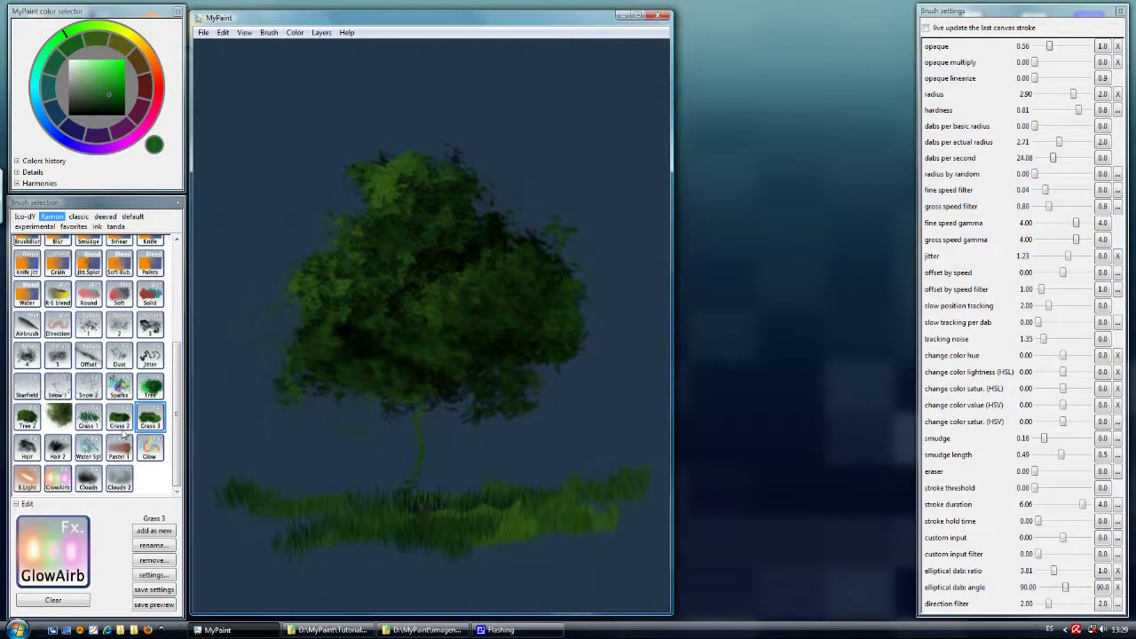
Add bright green blades at the grass's left end with Grass 1 and darken the grass bed under the trunk with Grass 3
{"action": "left_click", "coordinate": [88, 415]}
{"action": "mouse_move", "coordinate": [199, 471]}
{"action": "left_mouse_down"}
{"action": "mouse_move", "coordinate": [352, 504]}
{"action": "mouse_move", "coordinate": [262, 497]}
{"action": "mouse_move", "coordinate": [267, 522]}
{"action": "mouse_move", "coordinate": [435, 542]}
{"action": "mouse_move", "coordinate": [372, 508]}
{"action": "mouse_move", "coordinate": [333, 526]}
{"action": "mouse_move", "coordinate": [418, 528]}
{"action": "mouse_move", "coordinate": [443, 507]}
{"action": "mouse_move", "coordinate": [478, 504]}
{"action": "mouse_move", "coordinate": [417, 530]}
{"action": "left_mouse_up"}
{"action": "left_click", "coordinate": [150, 417]}
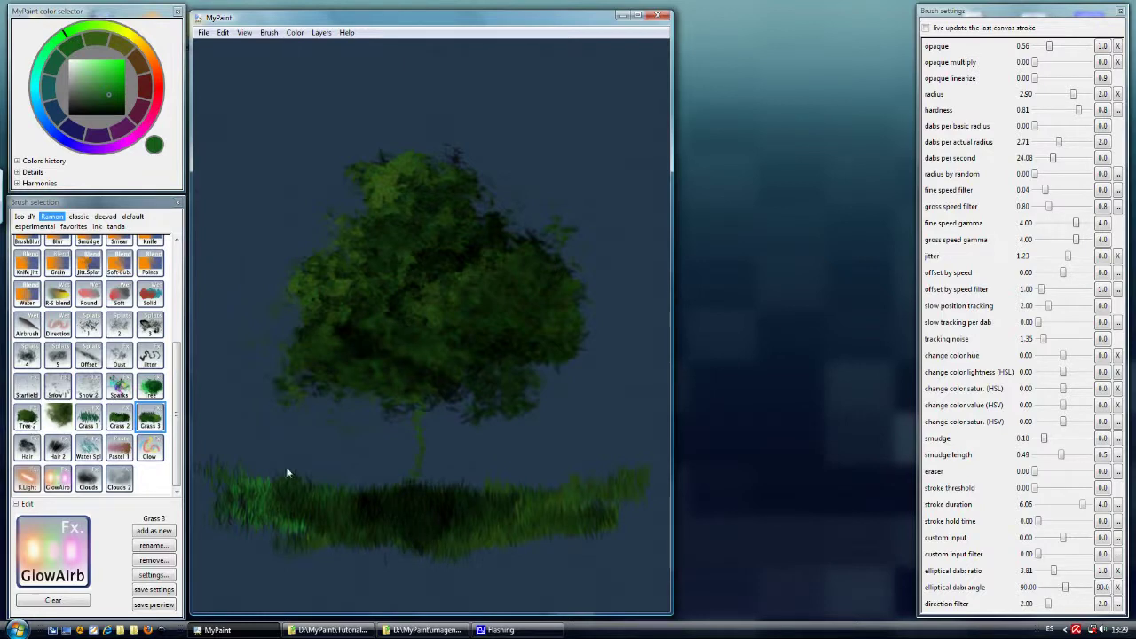
{"action": "left_click_drag", "start_coordinate": [359, 504], "coordinate": [330, 490]}
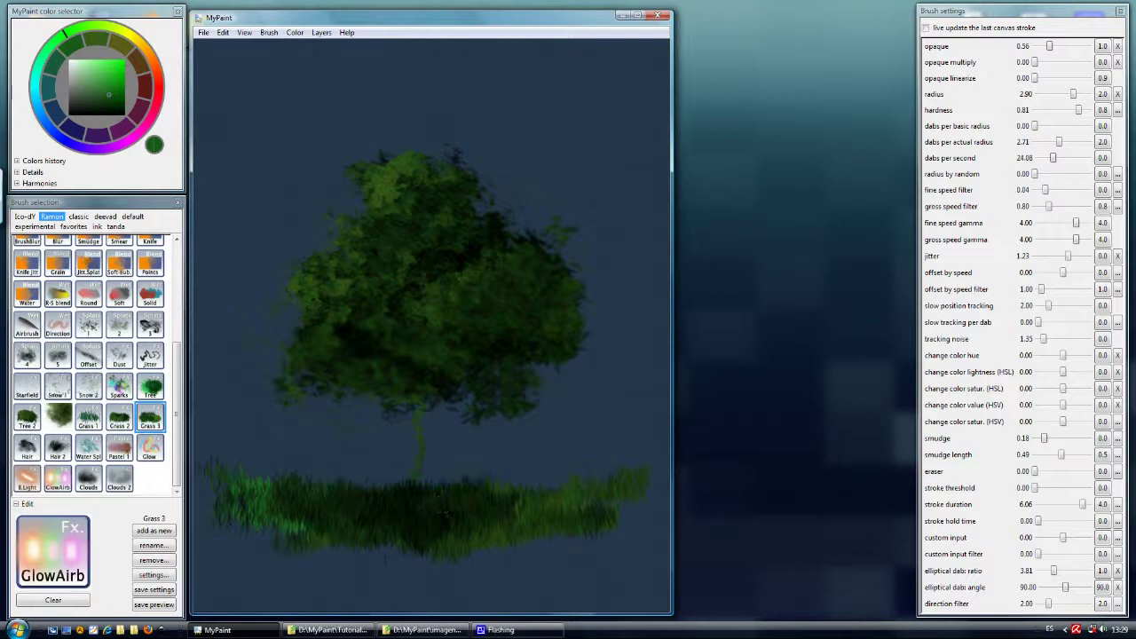
{"action": "left_click_drag", "start_coordinate": [390, 491], "coordinate": [537, 494]}
{"action": "mouse_move", "coordinate": [455, 498]}
{"action": "left_mouse_down"}
{"action": "mouse_move", "coordinate": [504, 518]}
{"action": "mouse_move", "coordinate": [339, 528]}
{"action": "mouse_move", "coordinate": [487, 541]}
{"action": "mouse_move", "coordinate": [386, 542]}
{"action": "mouse_move", "coordinate": [460, 536]}
{"action": "mouse_move", "coordinate": [422, 526]}
{"action": "mouse_move", "coordinate": [422, 487]}
{"action": "left_mouse_up"}
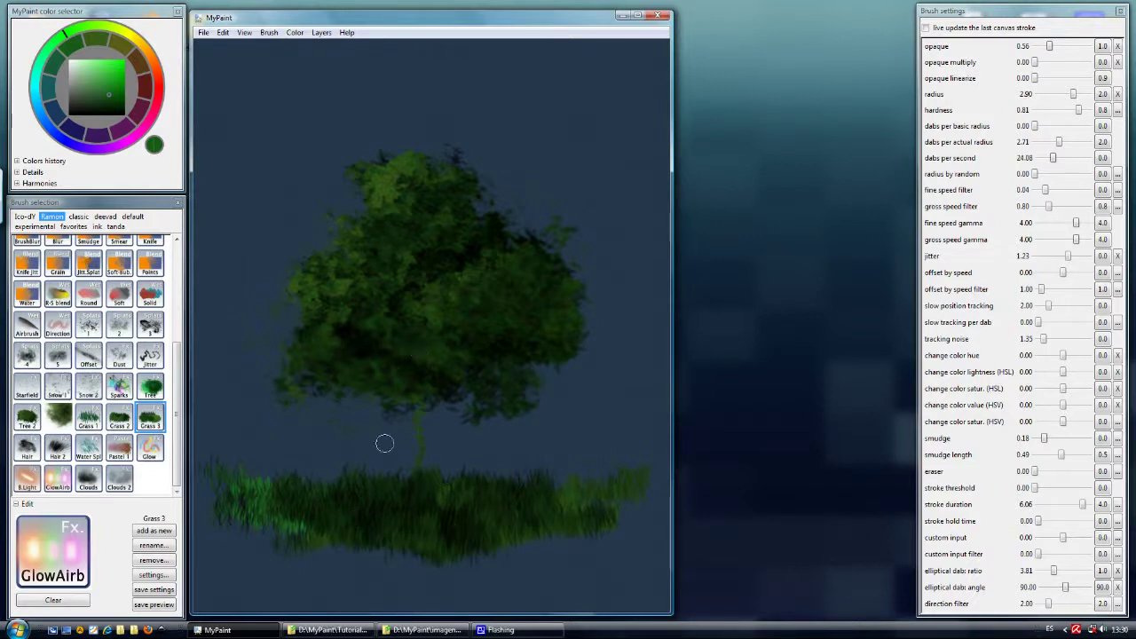
Paint lighter grass bands across the foreground and extend the grass to the canvas's right edge with Grass 3
{"action": "mouse_move", "coordinate": [313, 540]}
{"action": "left_mouse_down"}
{"action": "mouse_move", "coordinate": [249, 524]}
{"action": "mouse_move", "coordinate": [229, 531]}
{"action": "mouse_move", "coordinate": [303, 546]}
{"action": "left_mouse_up"}
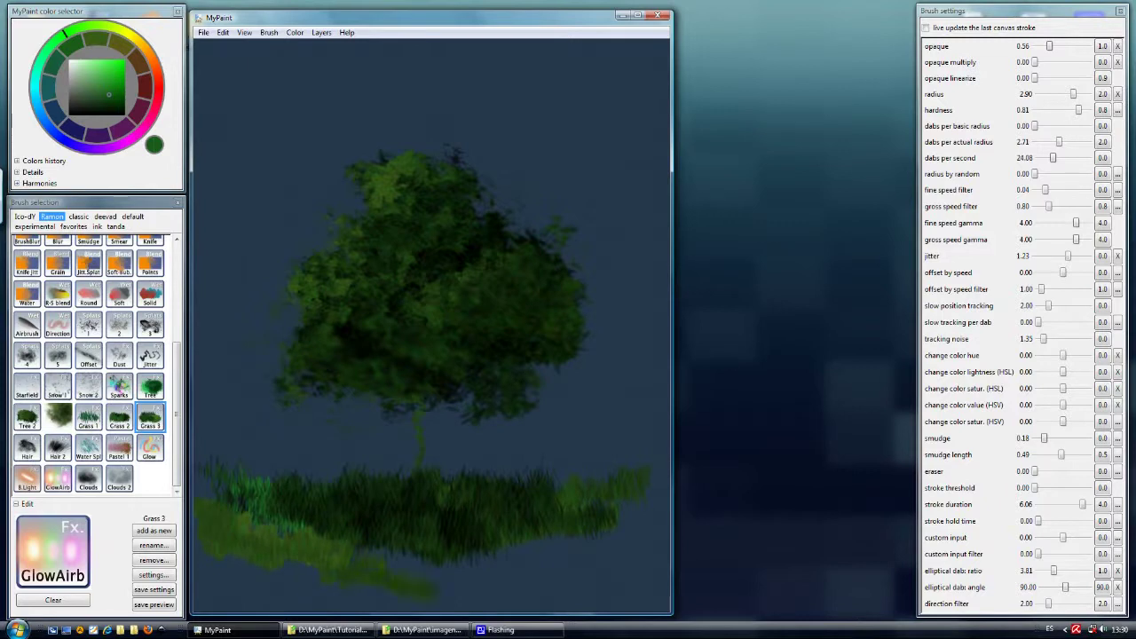
{"action": "mouse_move", "coordinate": [233, 565]}
{"action": "left_mouse_down"}
{"action": "mouse_move", "coordinate": [434, 590]}
{"action": "mouse_move", "coordinate": [317, 565]}
{"action": "mouse_move", "coordinate": [247, 530]}
{"action": "mouse_move", "coordinate": [427, 579]}
{"action": "mouse_move", "coordinate": [250, 497]}
{"action": "mouse_move", "coordinate": [386, 521]}
{"action": "mouse_move", "coordinate": [302, 520]}
{"action": "mouse_move", "coordinate": [527, 540]}
{"action": "mouse_move", "coordinate": [671, 486]}
{"action": "left_mouse_up"}
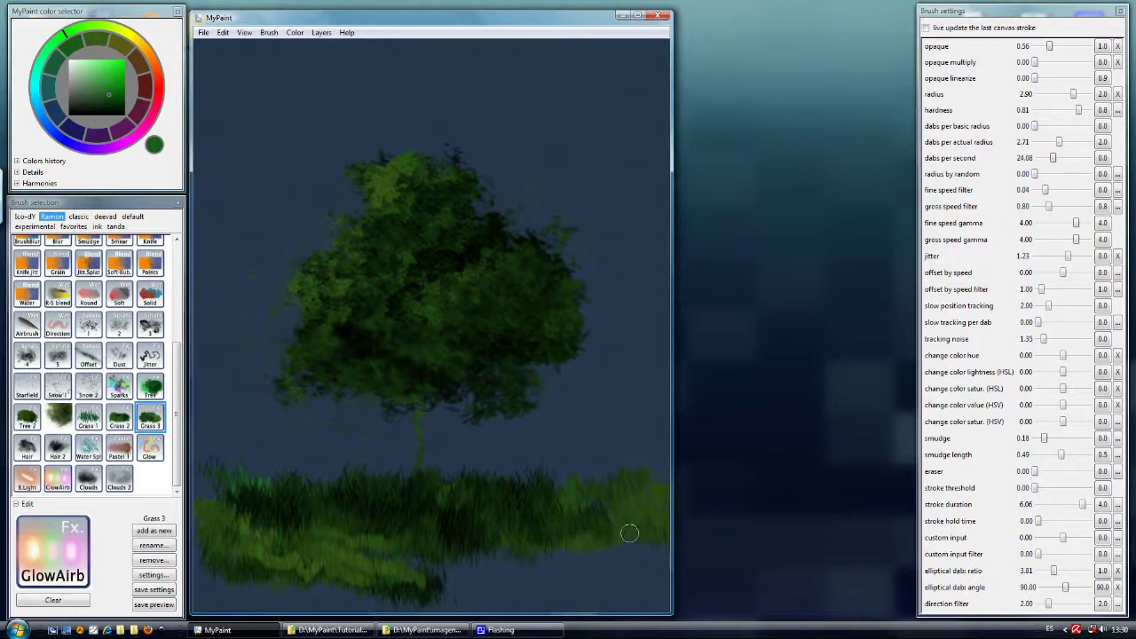
{"action": "mouse_move", "coordinate": [628, 533]}
{"action": "left_mouse_down"}
{"action": "mouse_move", "coordinate": [654, 541]}
{"action": "mouse_move", "coordinate": [435, 584]}
{"action": "mouse_move", "coordinate": [502, 590]}
{"action": "mouse_move", "coordinate": [537, 555]}
{"action": "mouse_move", "coordinate": [586, 551]}
{"action": "mouse_move", "coordinate": [648, 522]}
{"action": "left_mouse_up"}
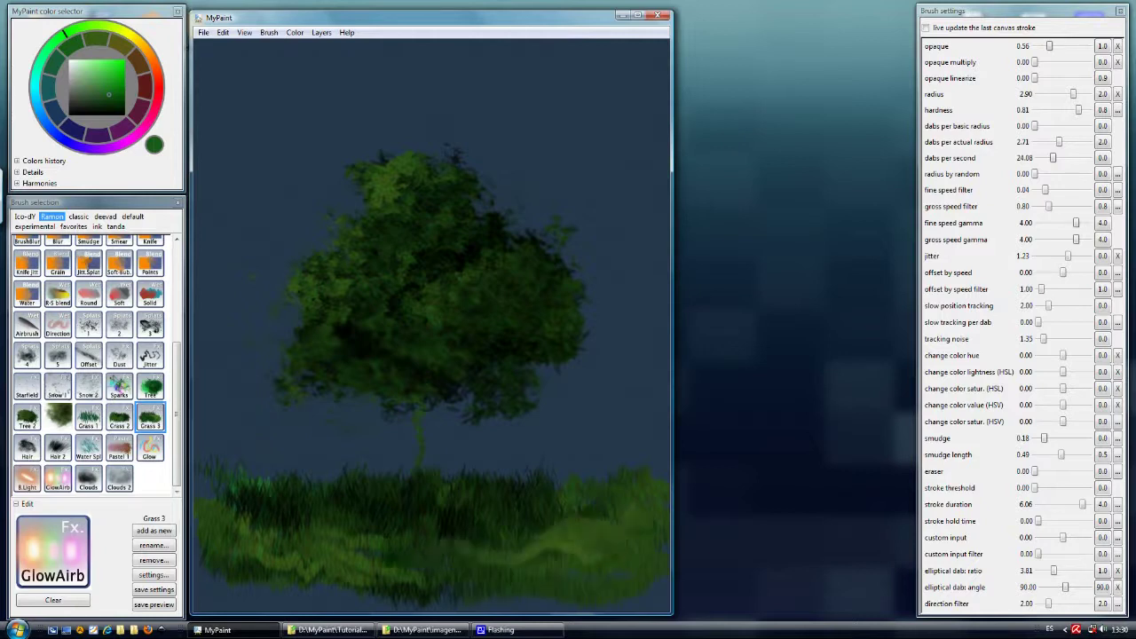
{"action": "mouse_move", "coordinate": [582, 558]}
{"action": "left_mouse_down"}
{"action": "mouse_move", "coordinate": [565, 541]}
{"action": "mouse_move", "coordinate": [607, 557]}
{"action": "mouse_move", "coordinate": [630, 524]}
{"action": "left_mouse_up"}
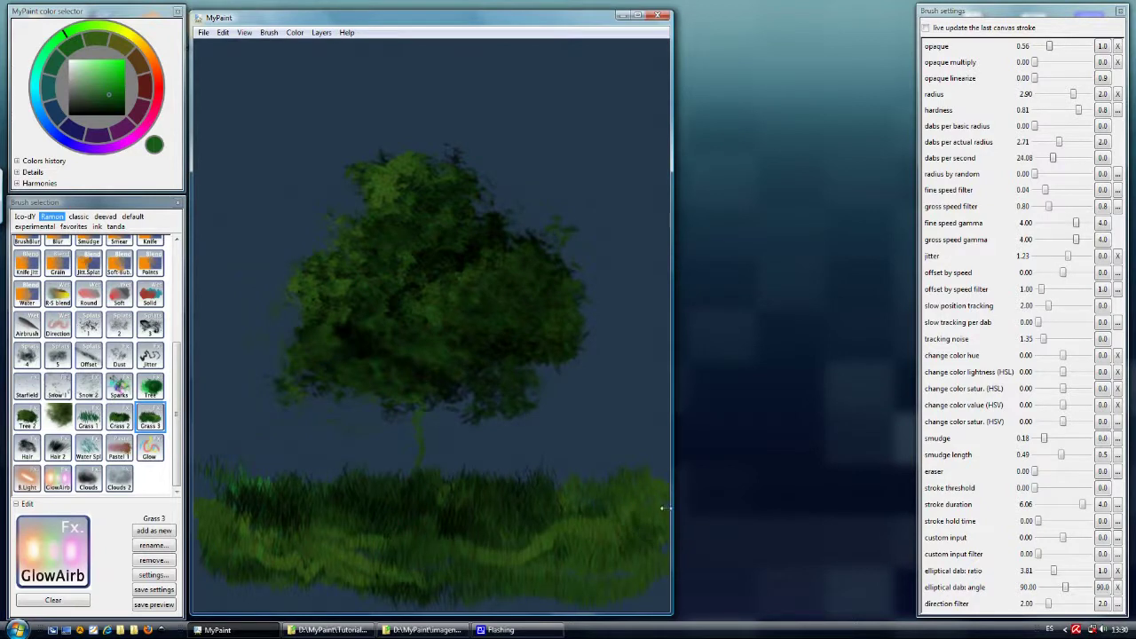
Paint soft pale teal clouds across the upper sky and left of the crown with the Clouds 2 brush
{"action": "key", "text": "l"}
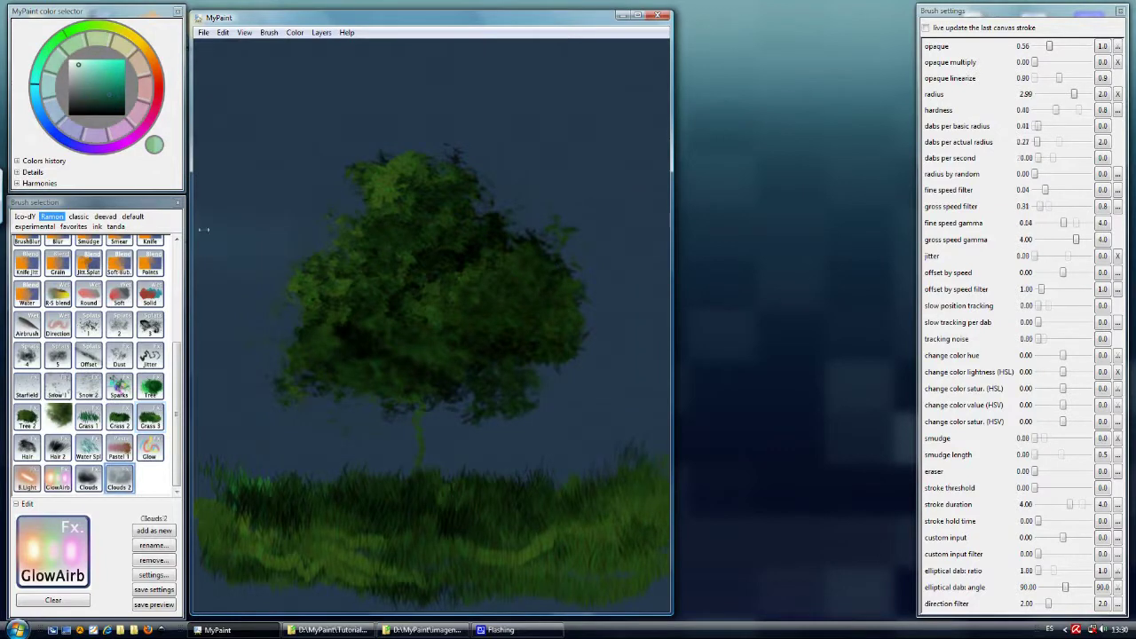
{"action": "left_click_drag", "start_coordinate": [204, 228], "coordinate": [324, 240]}
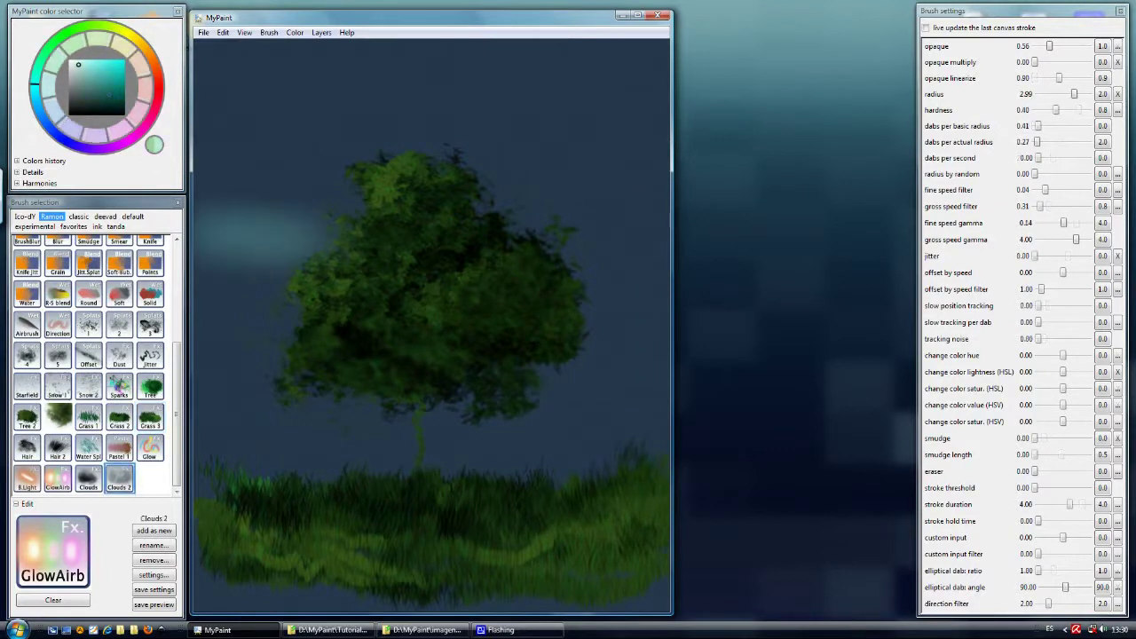
{"action": "mouse_move", "coordinate": [217, 177]}
{"action": "left_mouse_down"}
{"action": "mouse_move", "coordinate": [270, 204]}
{"action": "mouse_move", "coordinate": [364, 215]}
{"action": "left_mouse_up"}
{"action": "left_click_drag", "start_coordinate": [222, 129], "coordinate": [413, 186]}
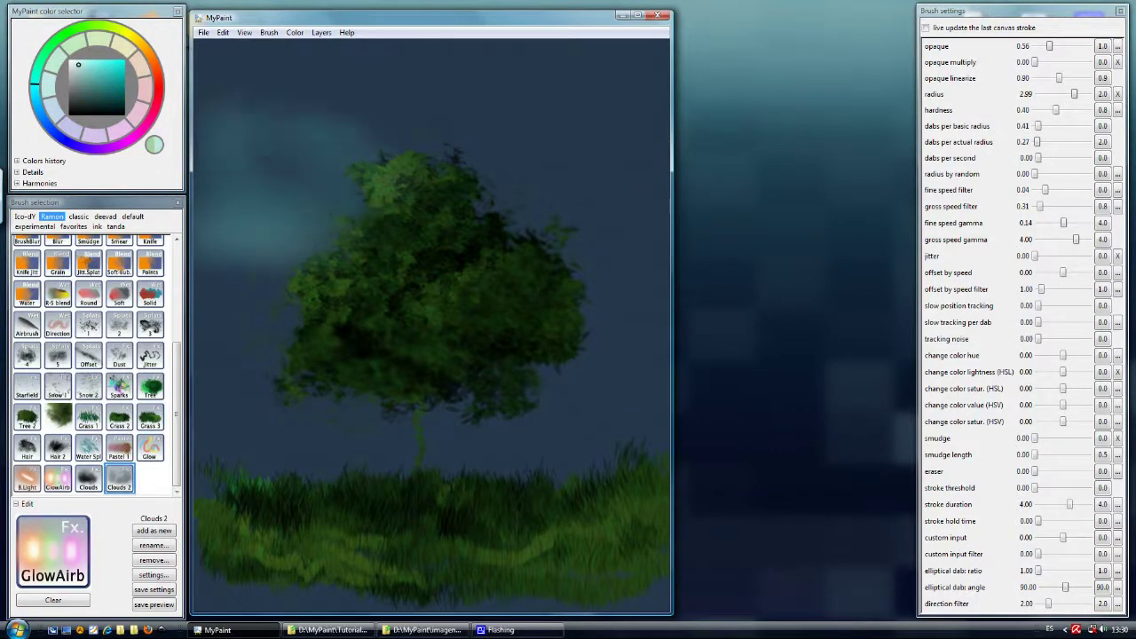
{"action": "mouse_move", "coordinate": [238, 78]}
{"action": "left_mouse_down"}
{"action": "mouse_move", "coordinate": [430, 124]}
{"action": "mouse_move", "coordinate": [595, 134]}
{"action": "mouse_move", "coordinate": [451, 99]}
{"action": "left_mouse_up"}
{"action": "left_click_drag", "start_coordinate": [239, 59], "coordinate": [648, 98]}
{"action": "mouse_move", "coordinate": [297, 63]}
{"action": "left_mouse_down"}
{"action": "mouse_move", "coordinate": [247, 105]}
{"action": "mouse_move", "coordinate": [213, 84]}
{"action": "mouse_move", "coordinate": [197, 49]}
{"action": "left_mouse_up"}
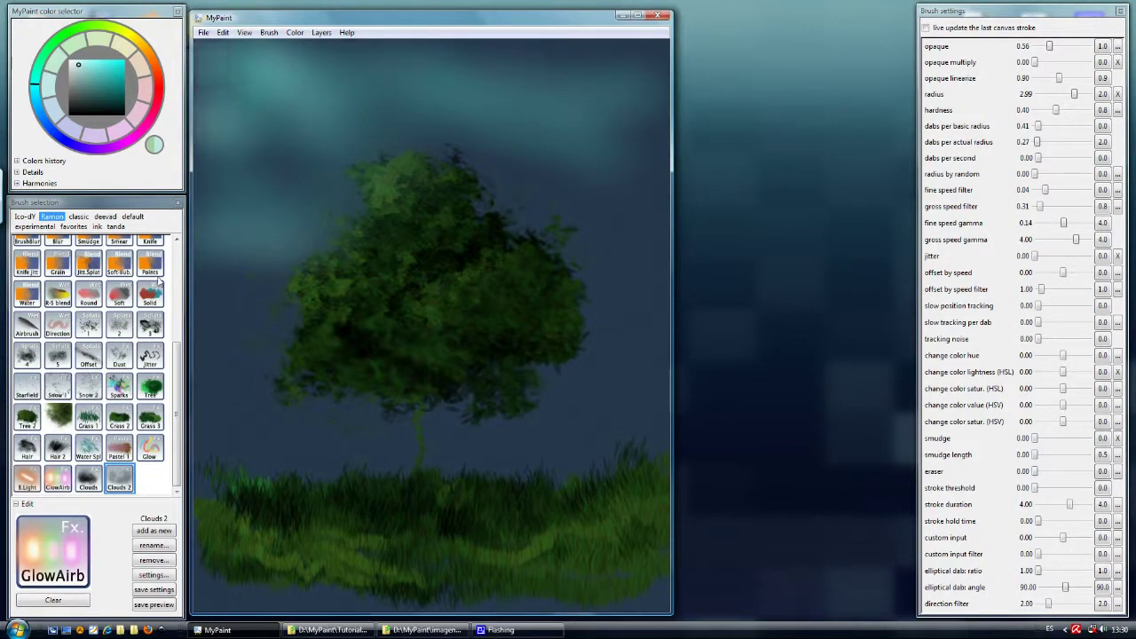
Blend the clouds into the sky above and left of the tree with the Smudge brush
{"action": "scroll", "coordinate": [83, 327], "scroll_direction": "up", "scroll_amount": 3}
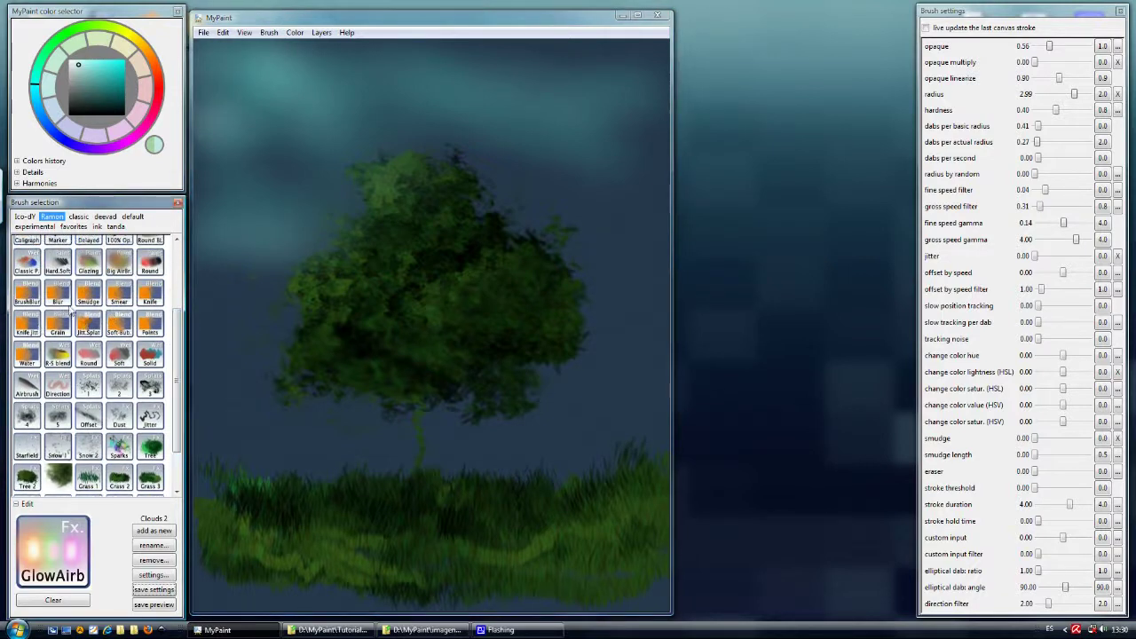
{"action": "left_click", "coordinate": [91, 302]}
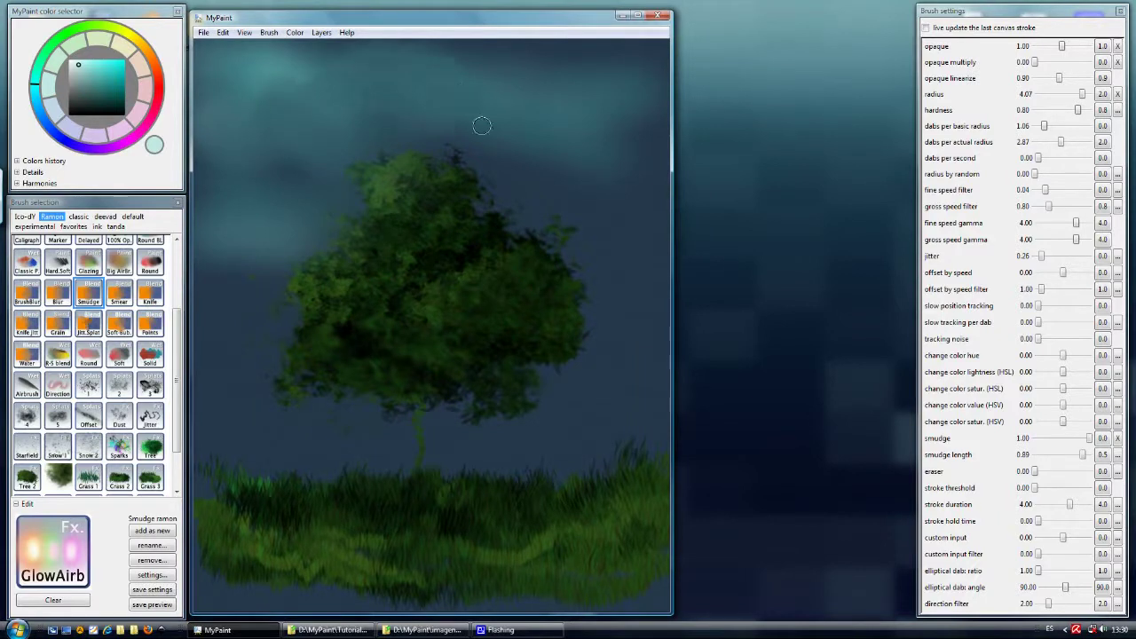
{"action": "mouse_move", "coordinate": [481, 126]}
{"action": "left_mouse_down"}
{"action": "mouse_move", "coordinate": [541, 165]}
{"action": "mouse_move", "coordinate": [616, 83]}
{"action": "mouse_move", "coordinate": [519, 100]}
{"action": "left_mouse_up"}
{"action": "key", "text": "x"}
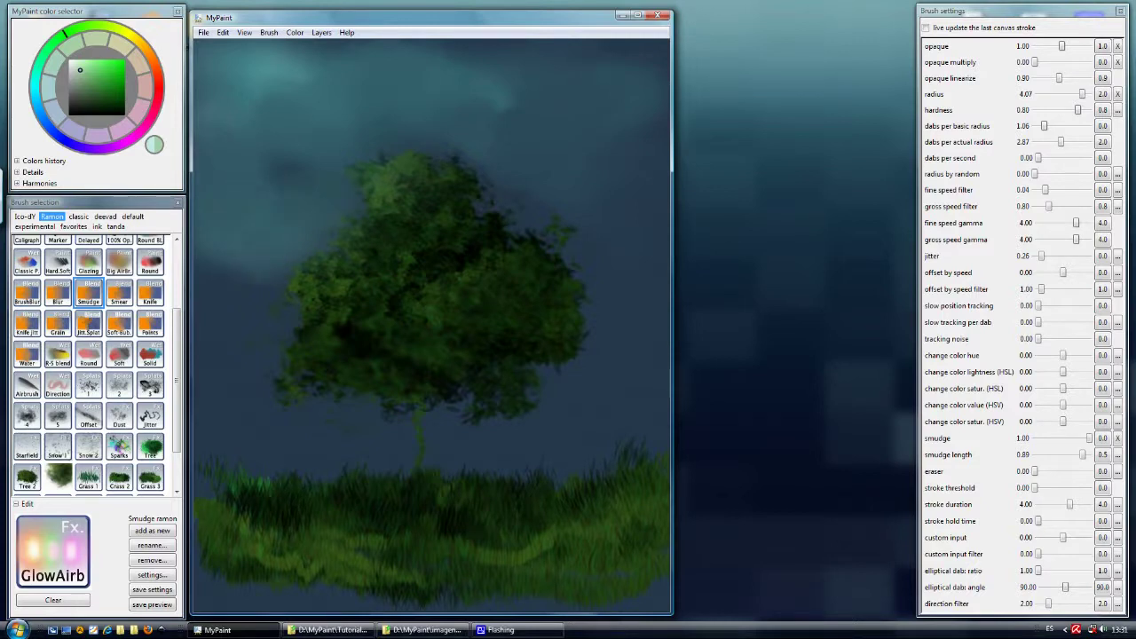
{"action": "left_click_drag", "start_coordinate": [263, 268], "coordinate": [236, 251]}
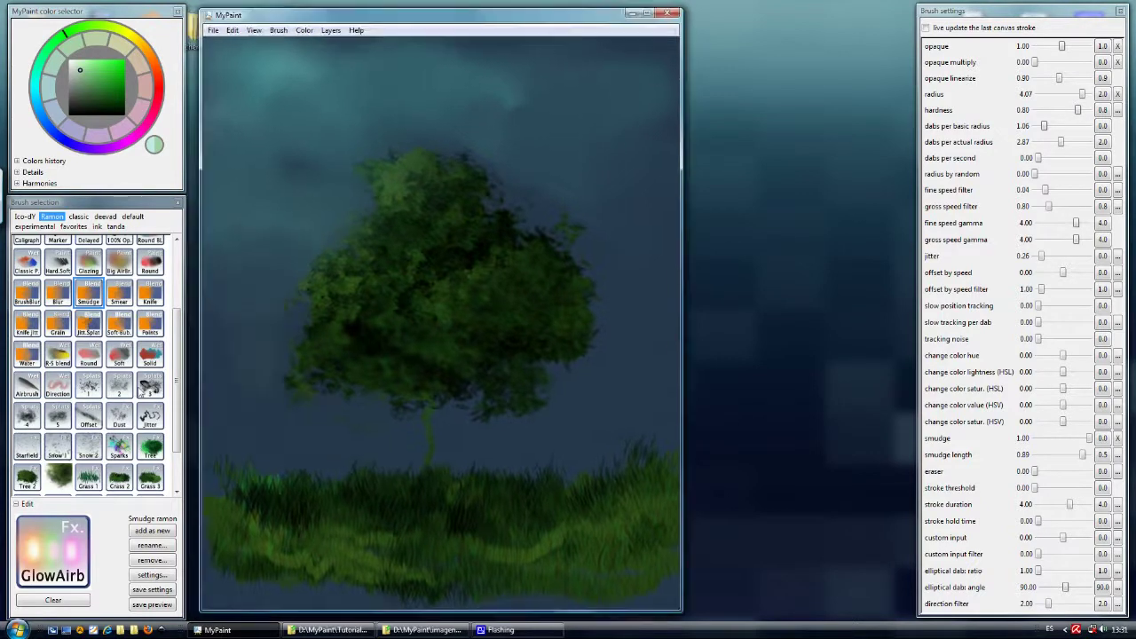
Set the Glow Airbrush radius to 5.00 and paint a pale green glow along the crown's left side and below it
{"action": "scroll", "coordinate": [146, 435], "scroll_direction": "down", "scroll_amount": 2}
{"action": "left_click", "coordinate": [58, 480]}
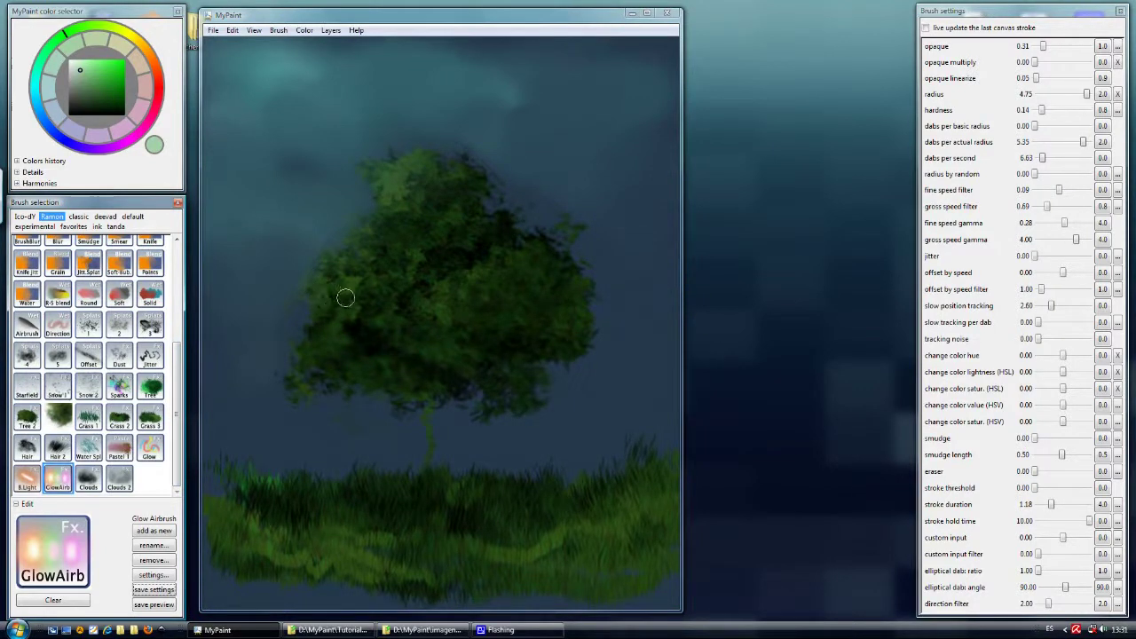
{"action": "key", "text": "f"}
{"action": "left_click_drag", "start_coordinate": [324, 312], "coordinate": [363, 238]}
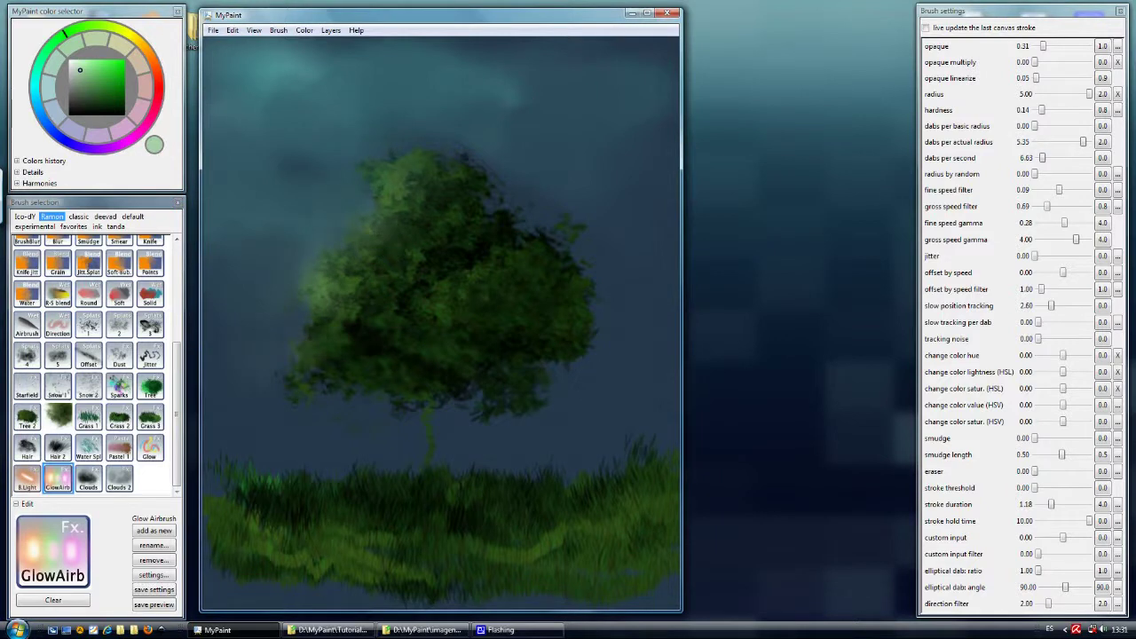
{"action": "mouse_move", "coordinate": [293, 383]}
{"action": "left_mouse_down"}
{"action": "mouse_move", "coordinate": [353, 379]}
{"action": "mouse_move", "coordinate": [459, 419]}
{"action": "left_mouse_up"}
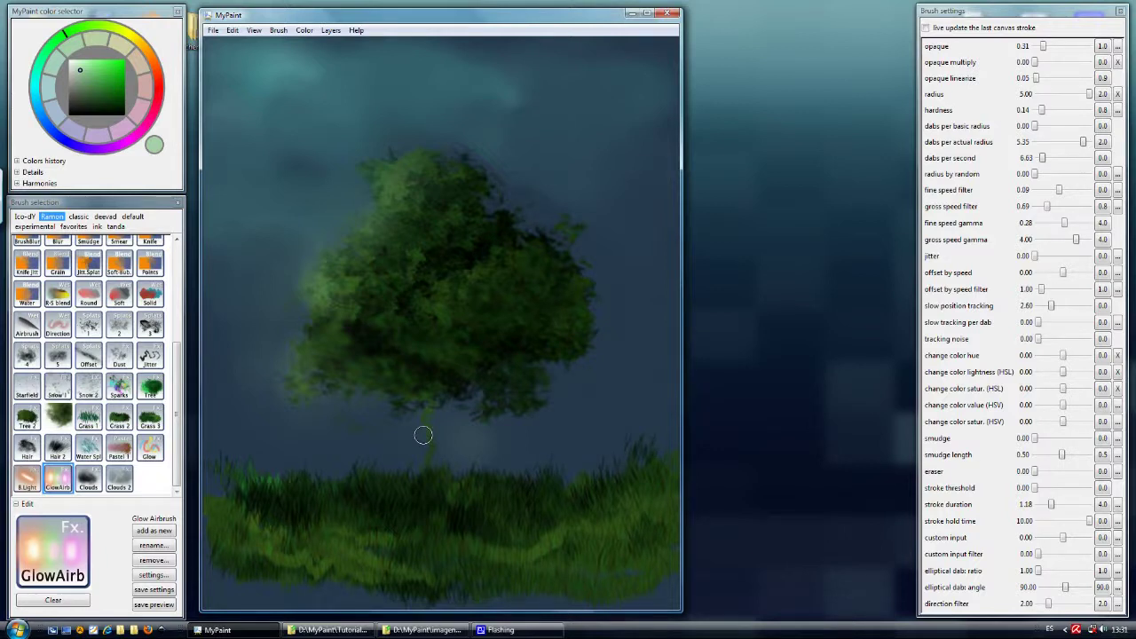
{"action": "left_click_drag", "start_coordinate": [1036, 13], "coordinate": [1042, 12]}
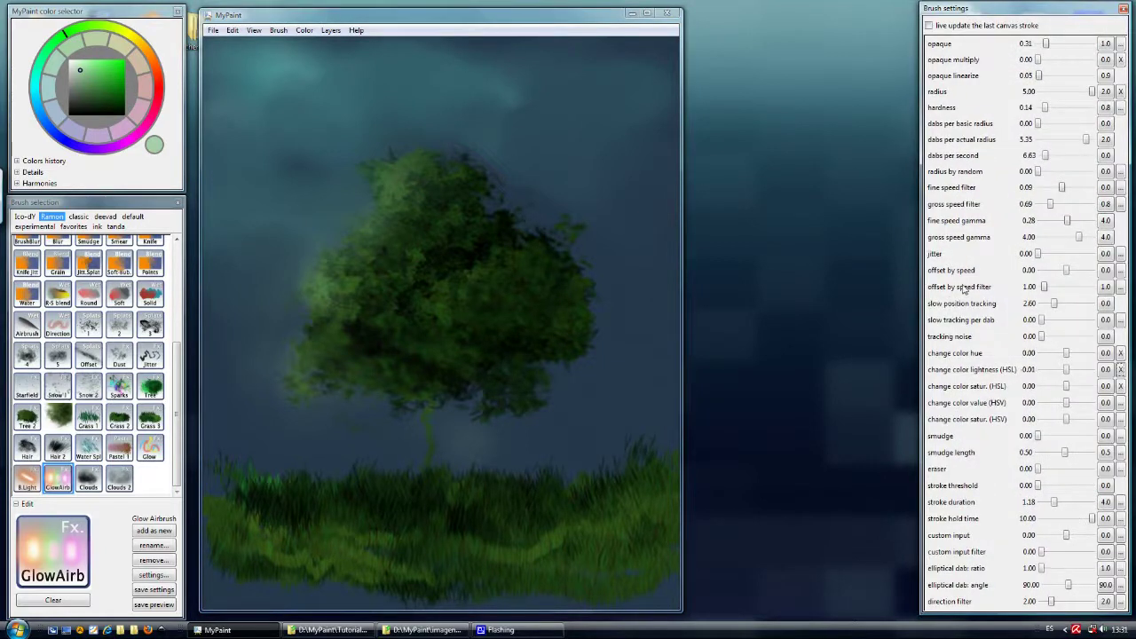
{"action": "left_click_drag", "start_coordinate": [176, 356], "coordinate": [177, 253]}
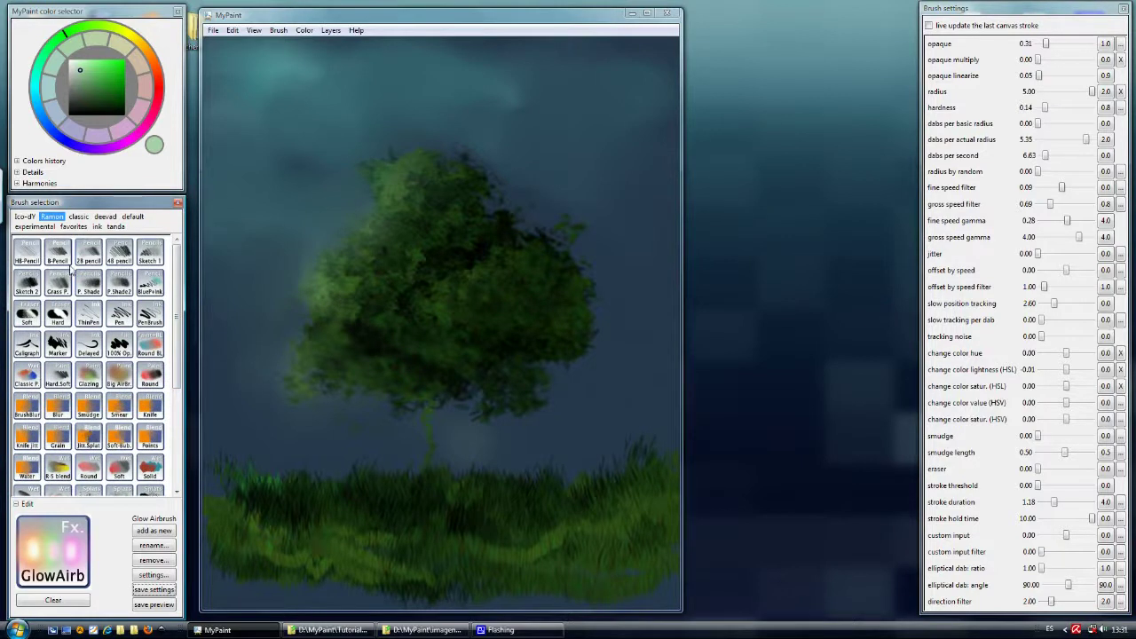
{"action": "left_click_drag", "start_coordinate": [176, 335], "coordinate": [175, 442]}
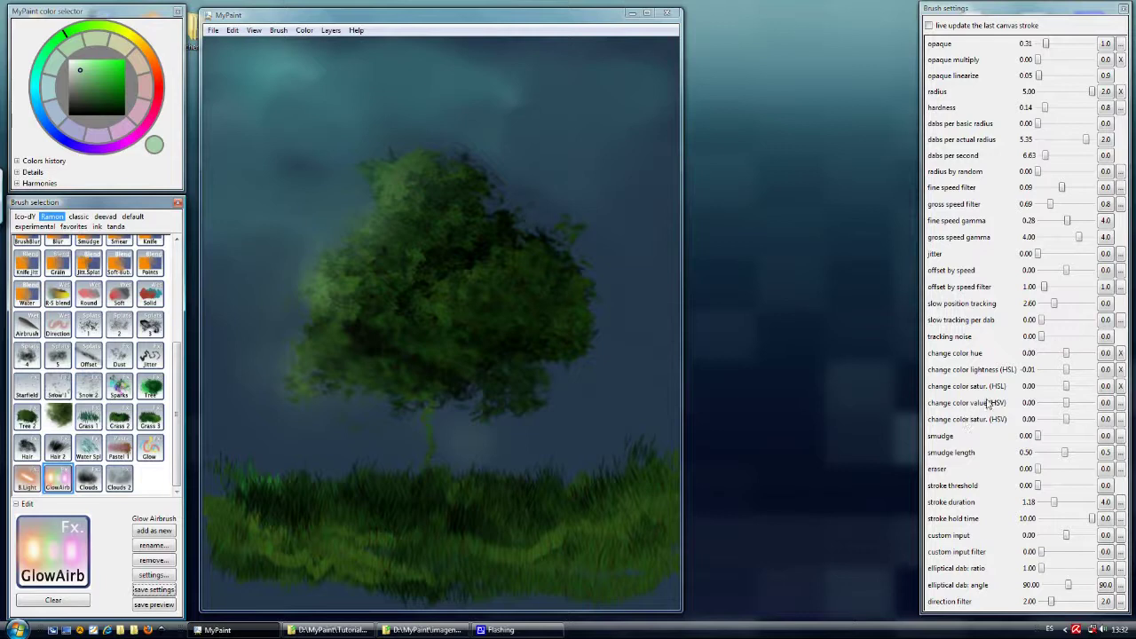
Open the Glow Airbrush's change color hue settings and examine its pressure curve and other input options
{"action": "left_click", "coordinate": [1106, 354]}
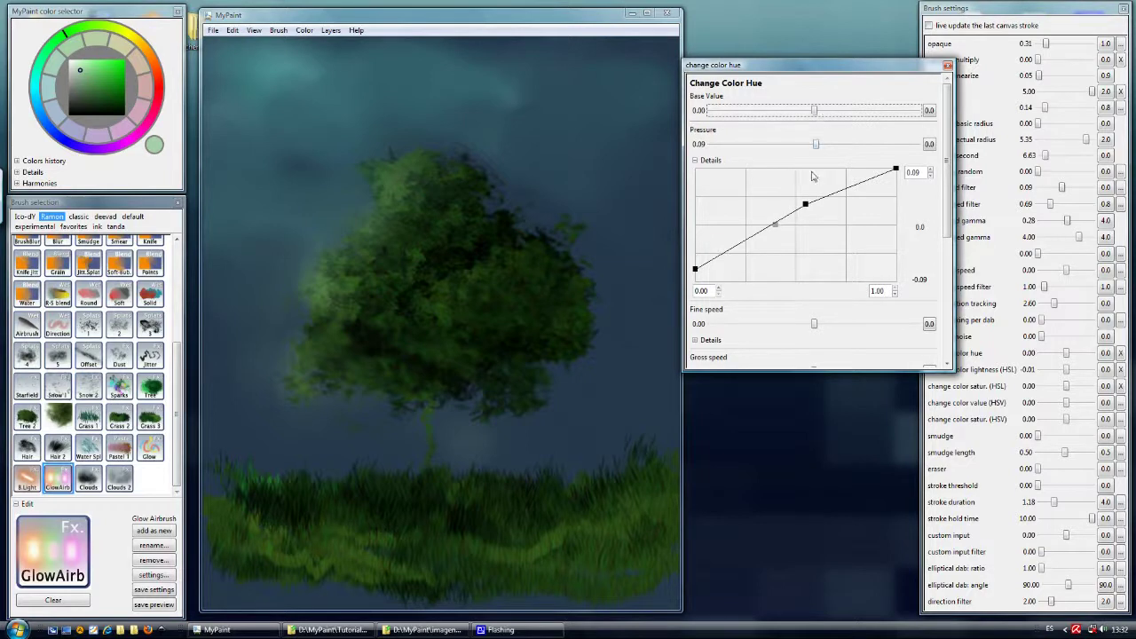
{"action": "left_click_drag", "start_coordinate": [950, 206], "coordinate": [951, 322]}
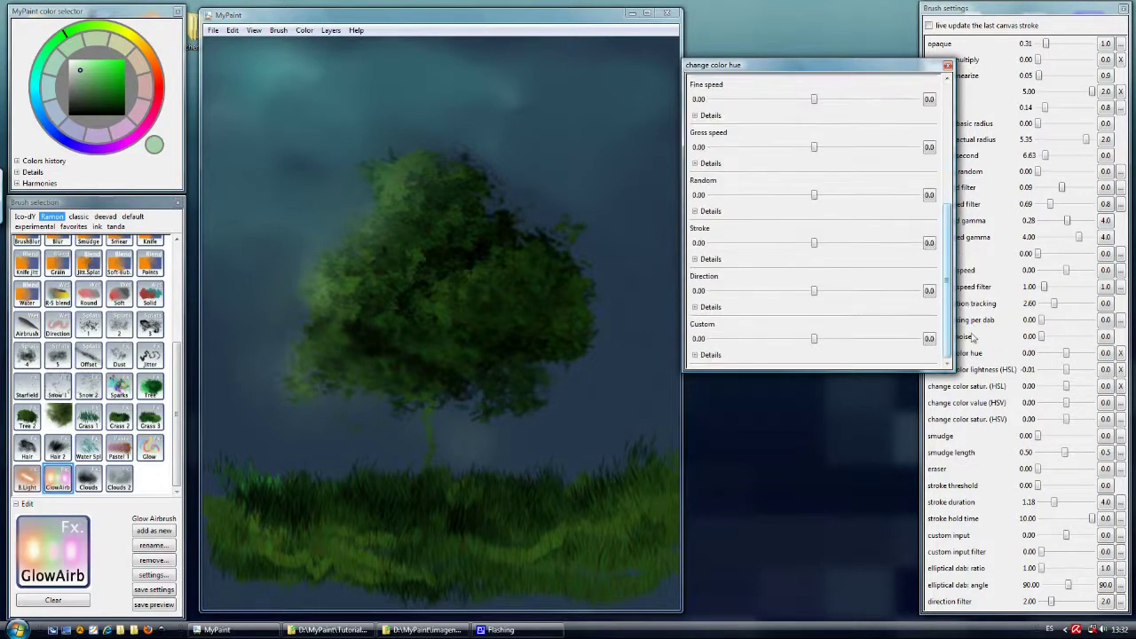
{"action": "left_click_drag", "start_coordinate": [793, 76], "coordinate": [798, 36]}
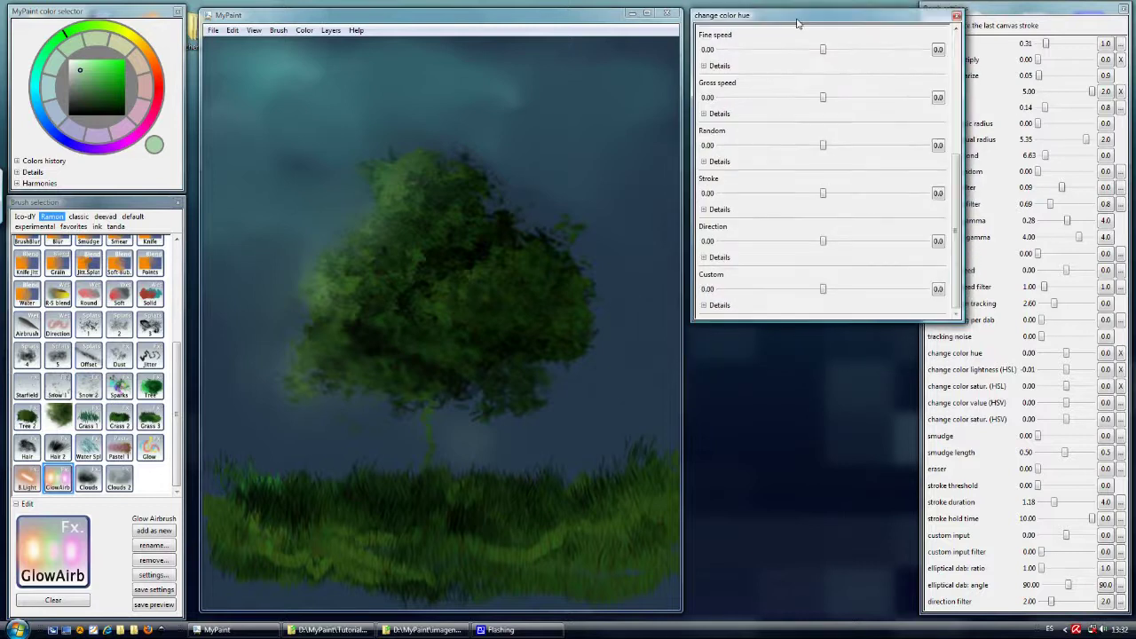
{"action": "left_click_drag", "start_coordinate": [797, 24], "coordinate": [797, 24]}
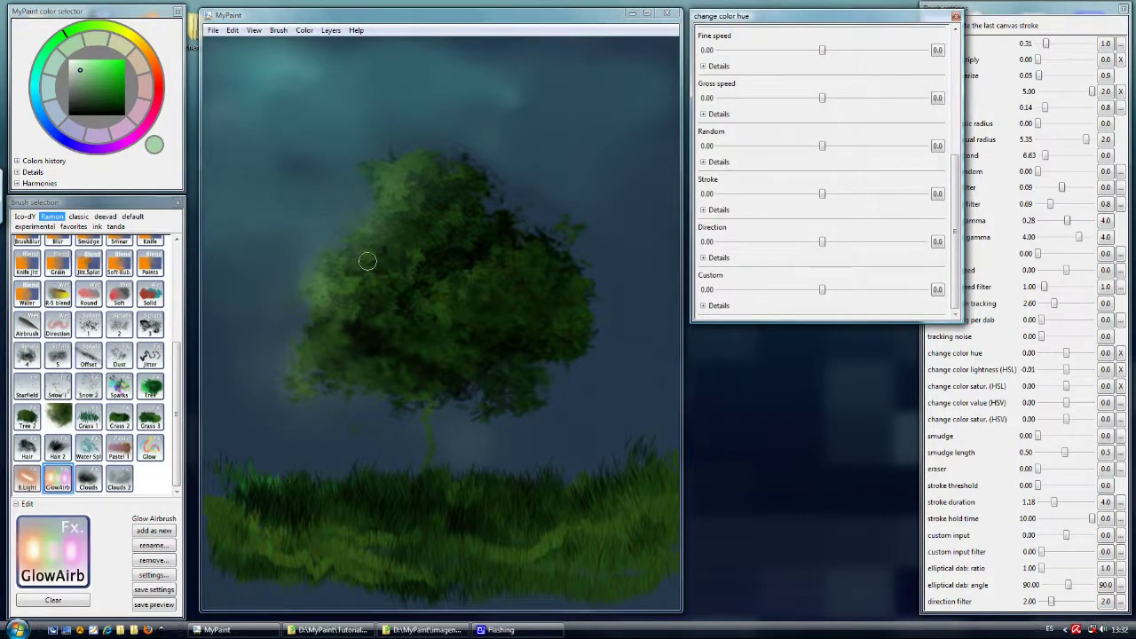